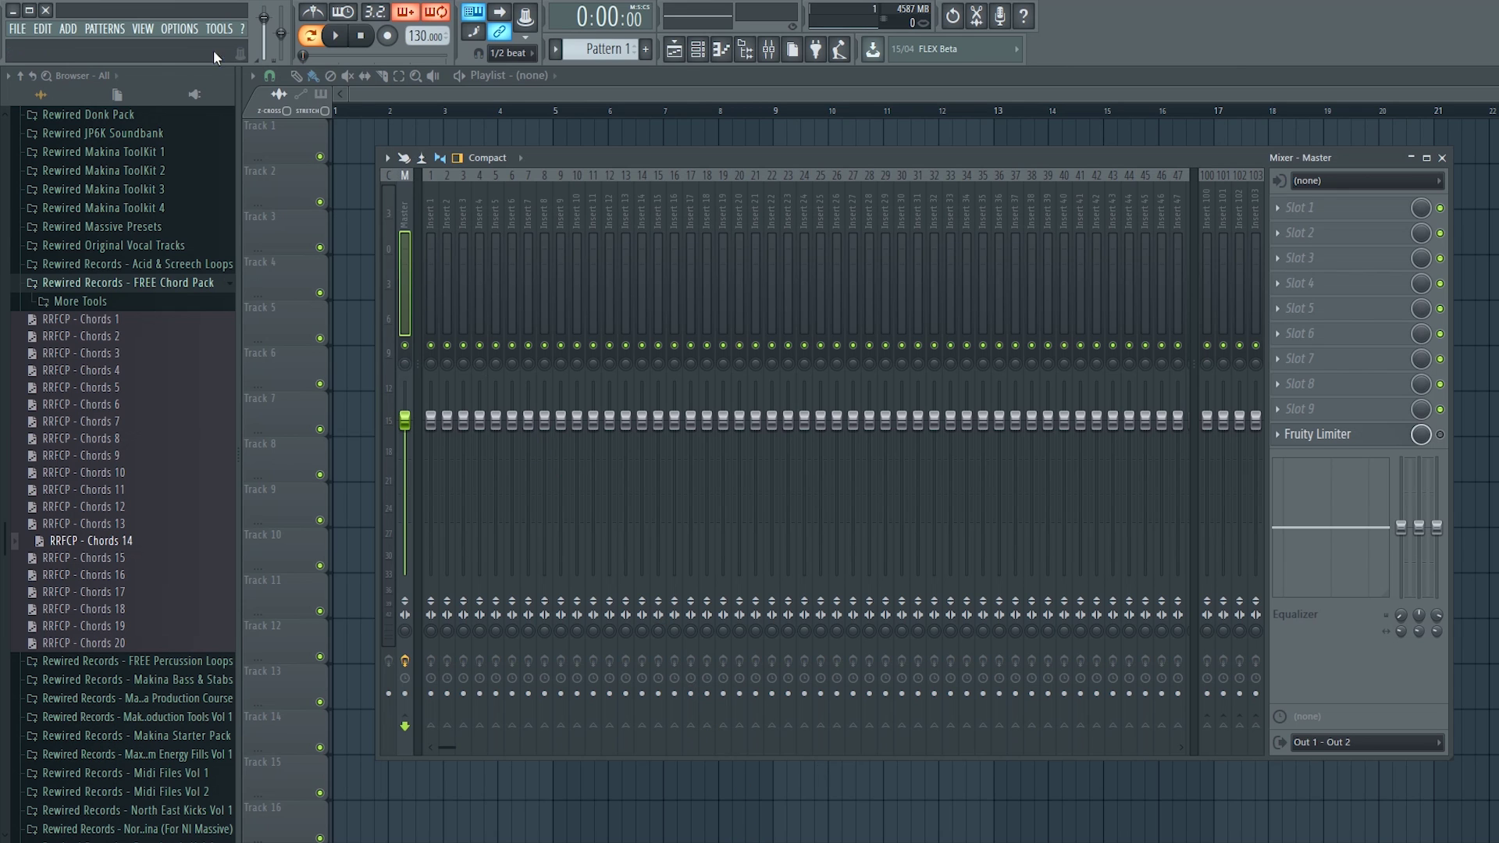
- Open the OPTIONS menu in FL Studio's menu bar
left_click(178, 28)
- In Audio settings' ASIO panel, set the input to Line (3- USB AUDIO CODEC), then close it
left_click(244, 77)
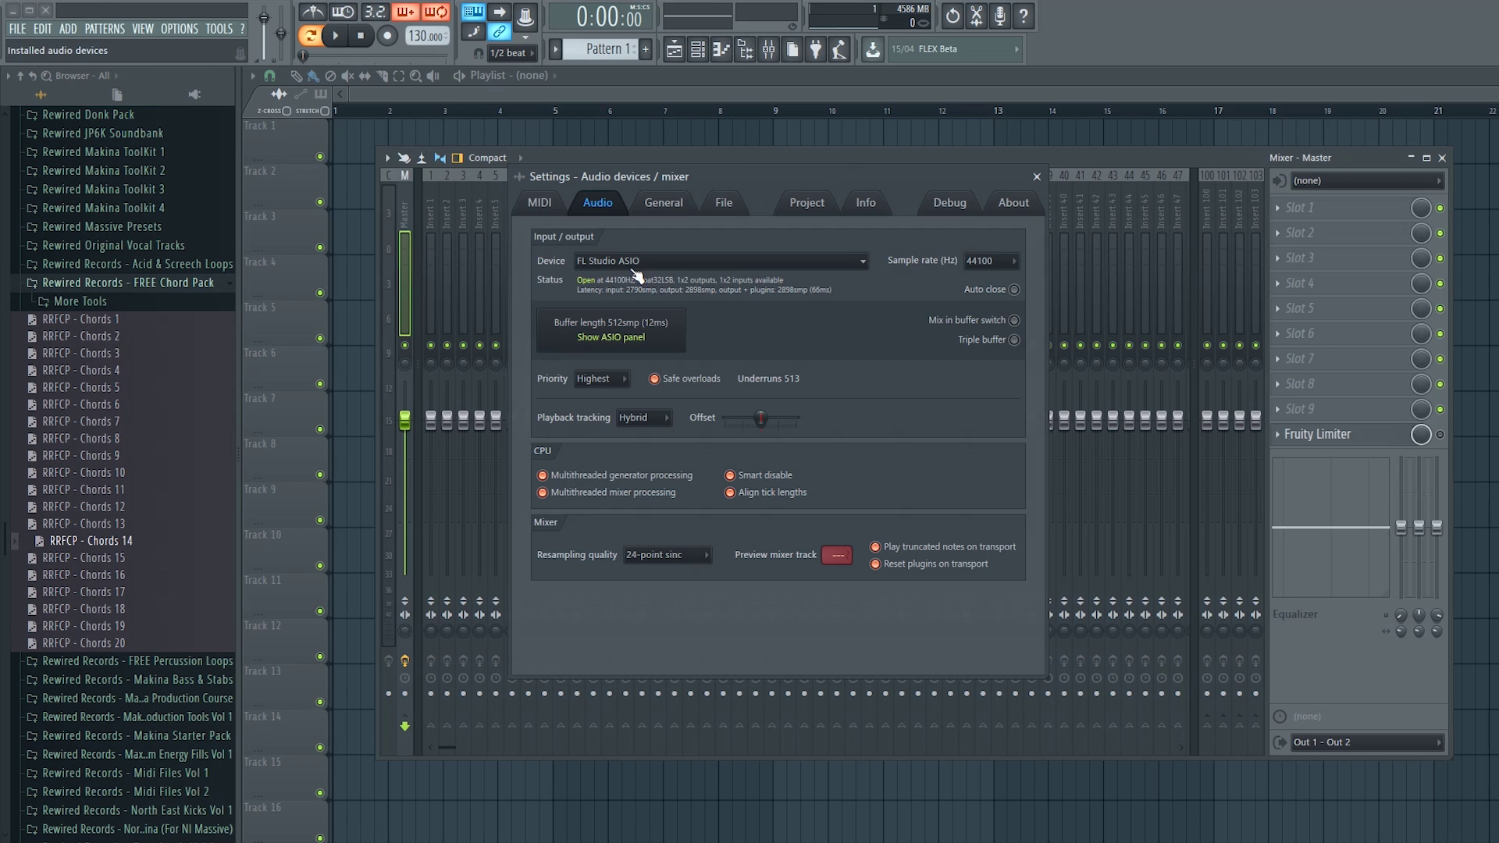
left_click(638, 337)
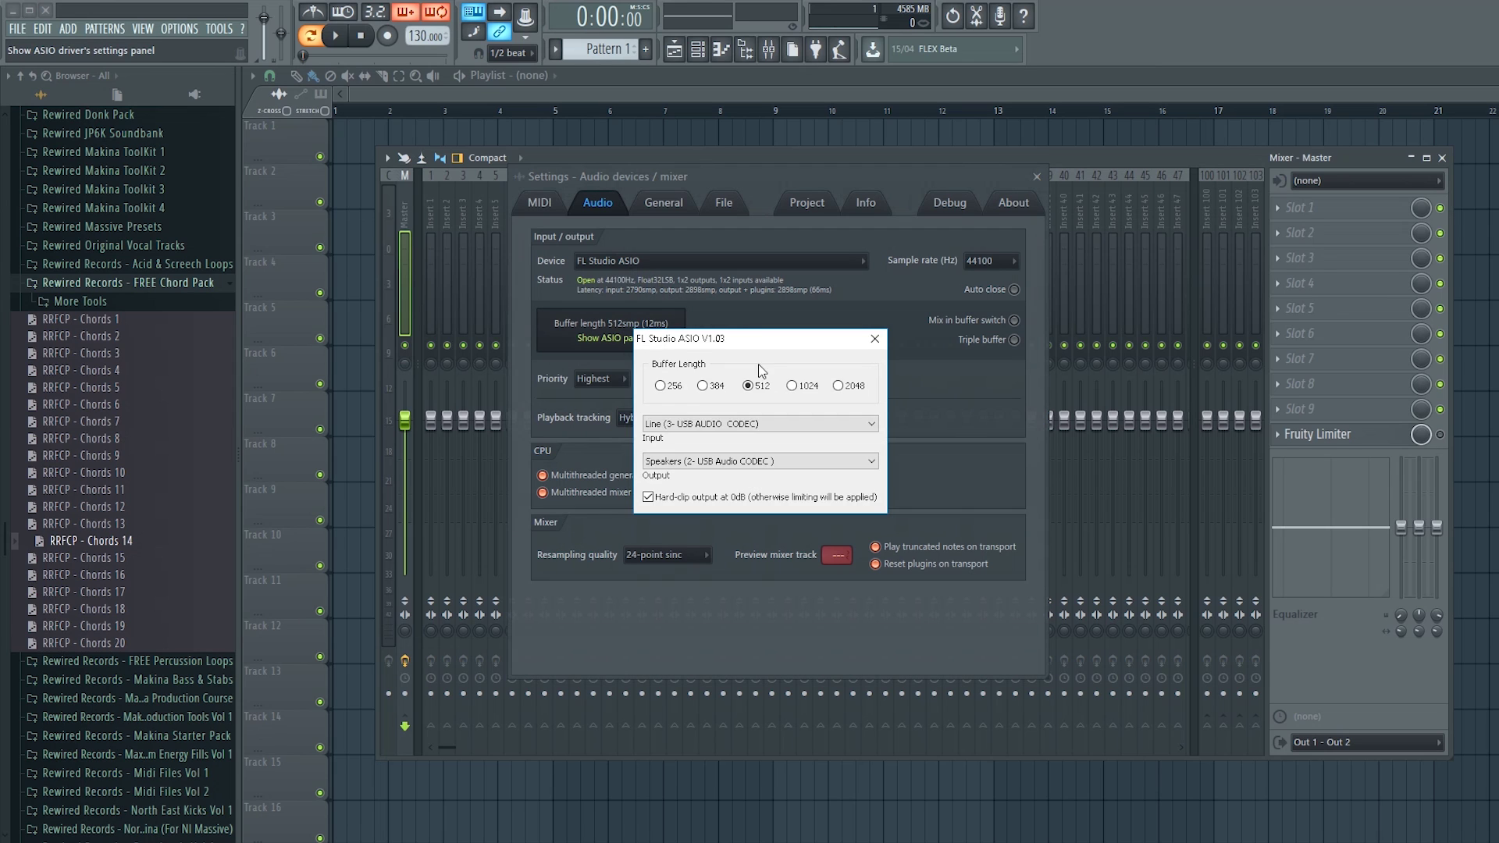
left_click(735, 424)
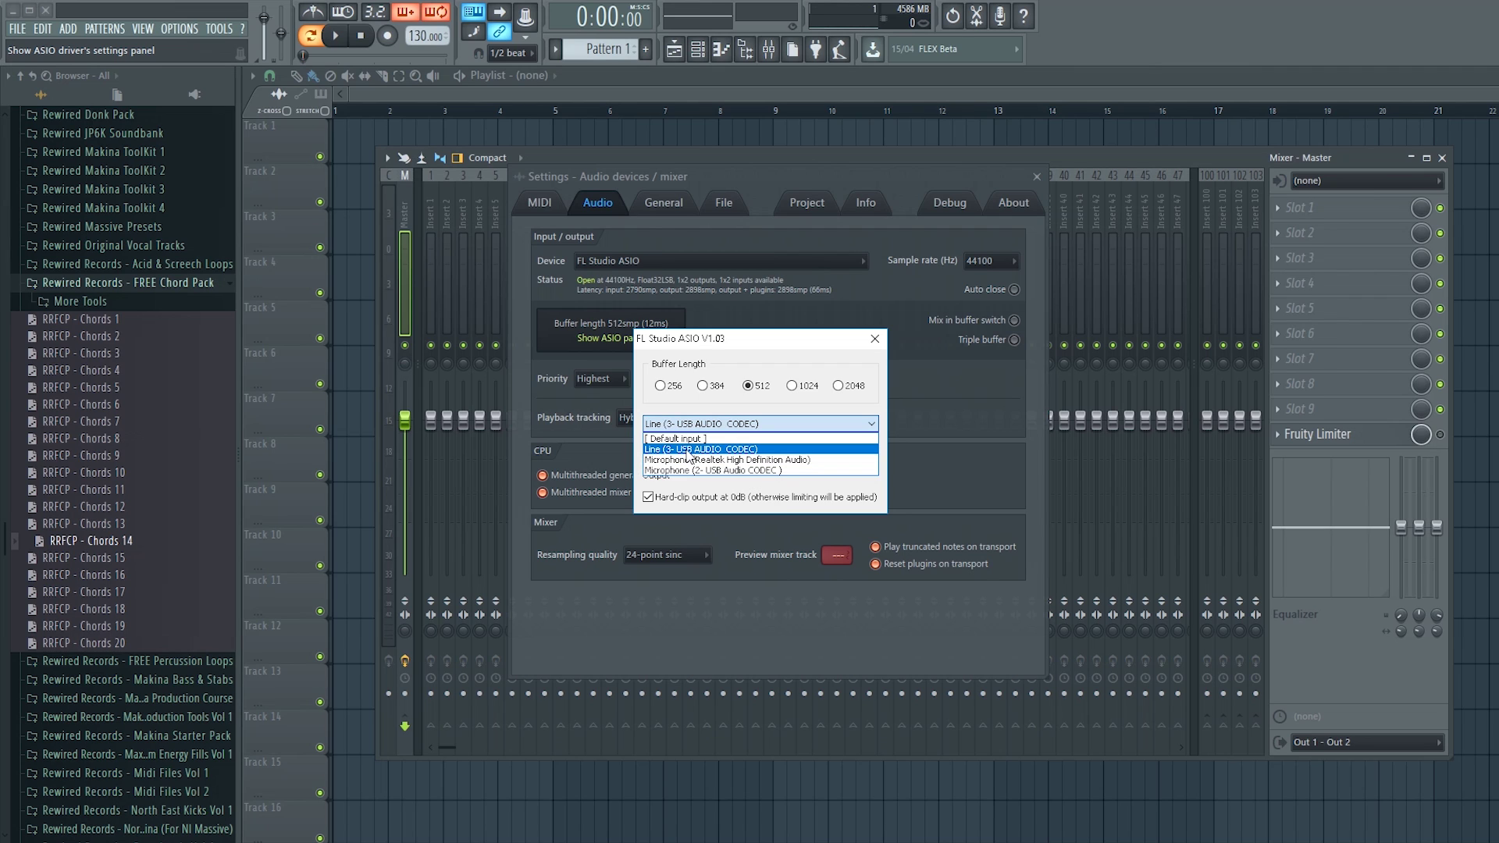
left_click(688, 450)
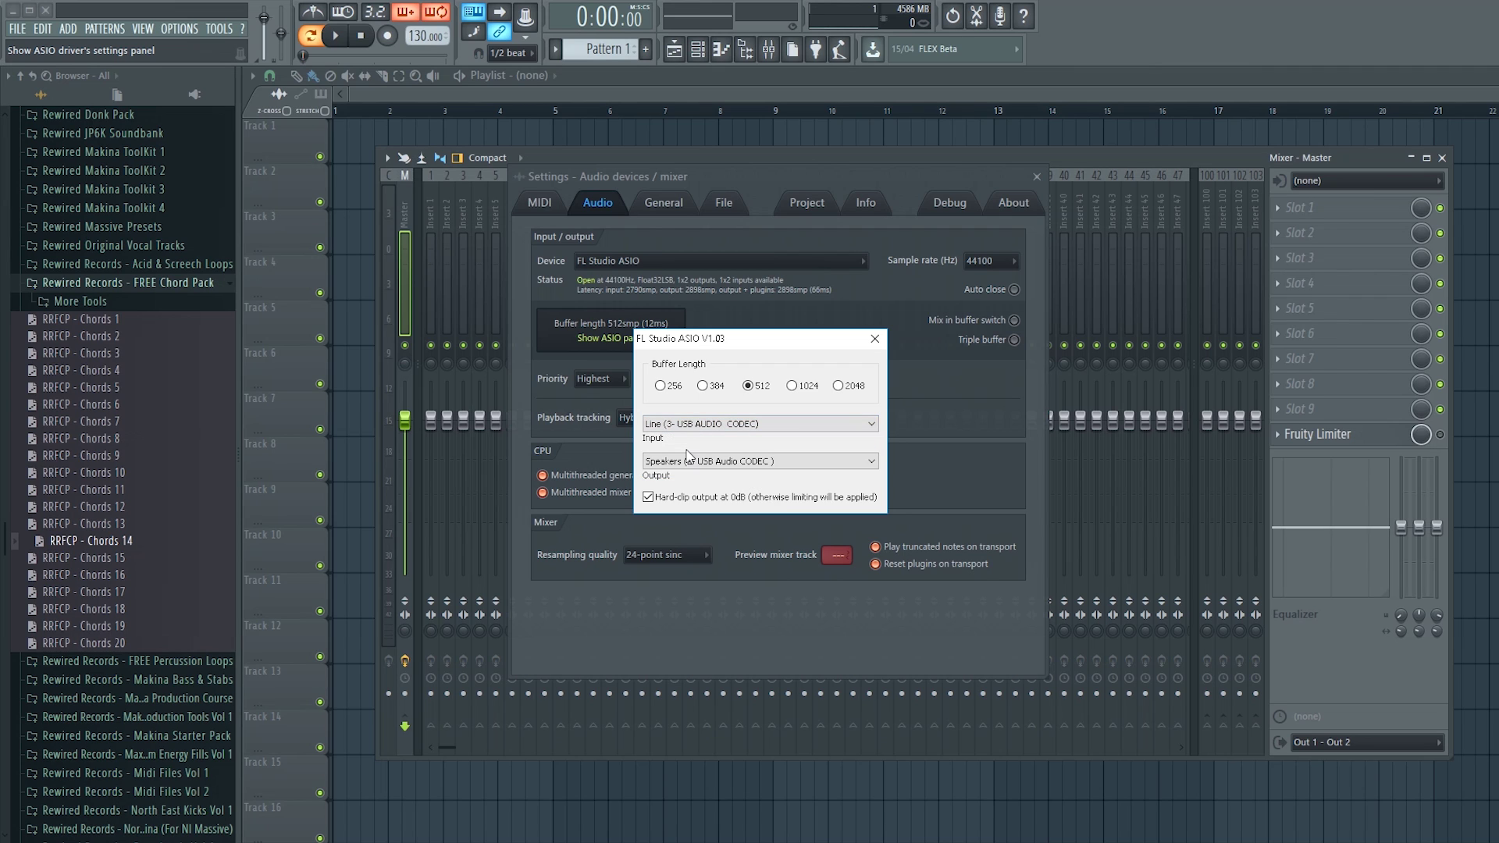
left_click(736, 461)
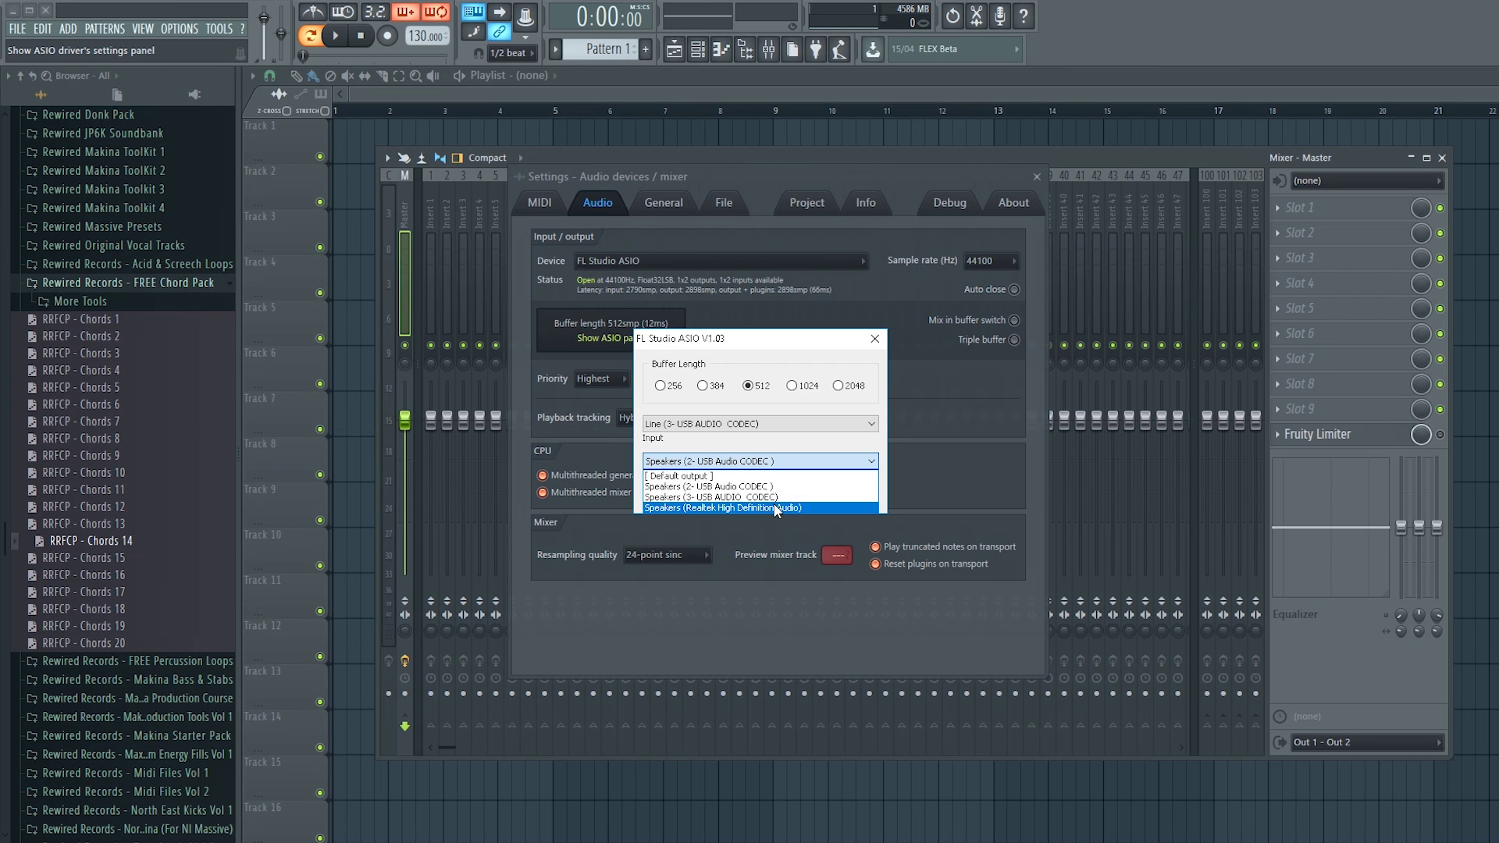
left_click(773, 509)
- Close audio settings, then rename mixer insert 10 to MIC and colour it red
left_click(1036, 177)
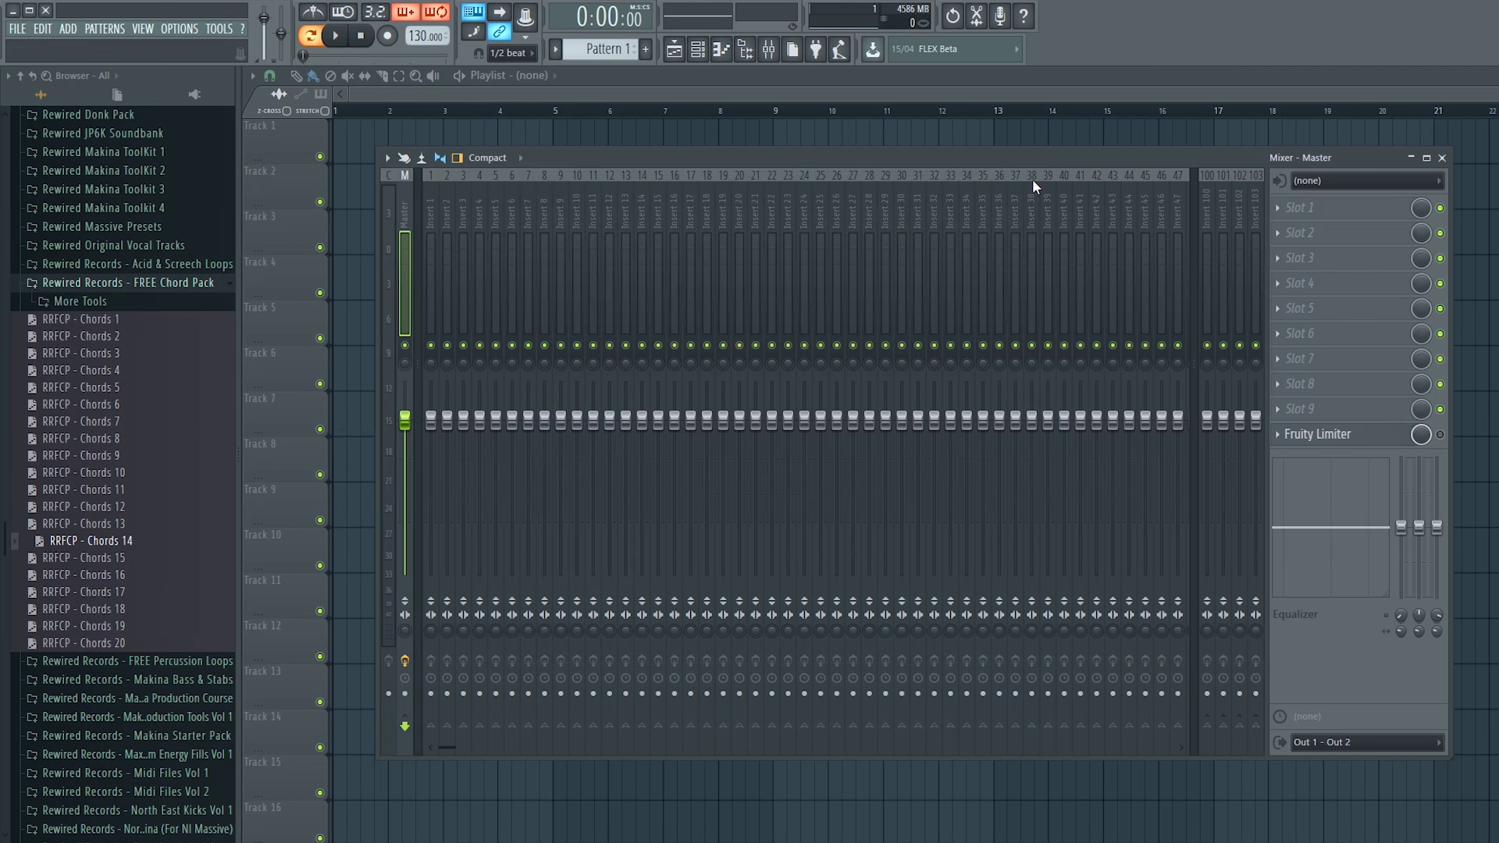
left_click(577, 209)
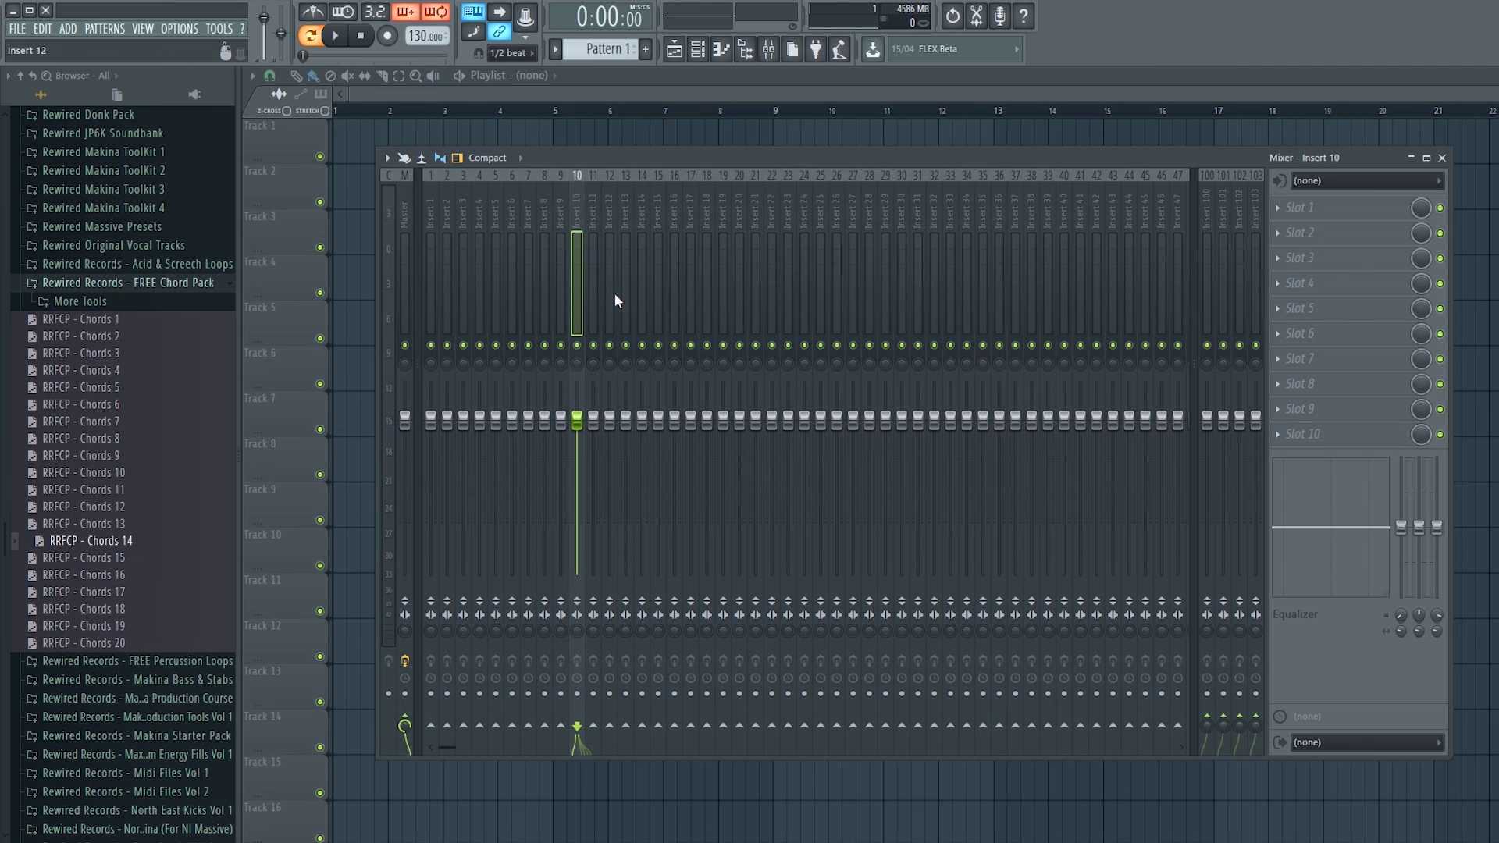
right_click(575, 208)
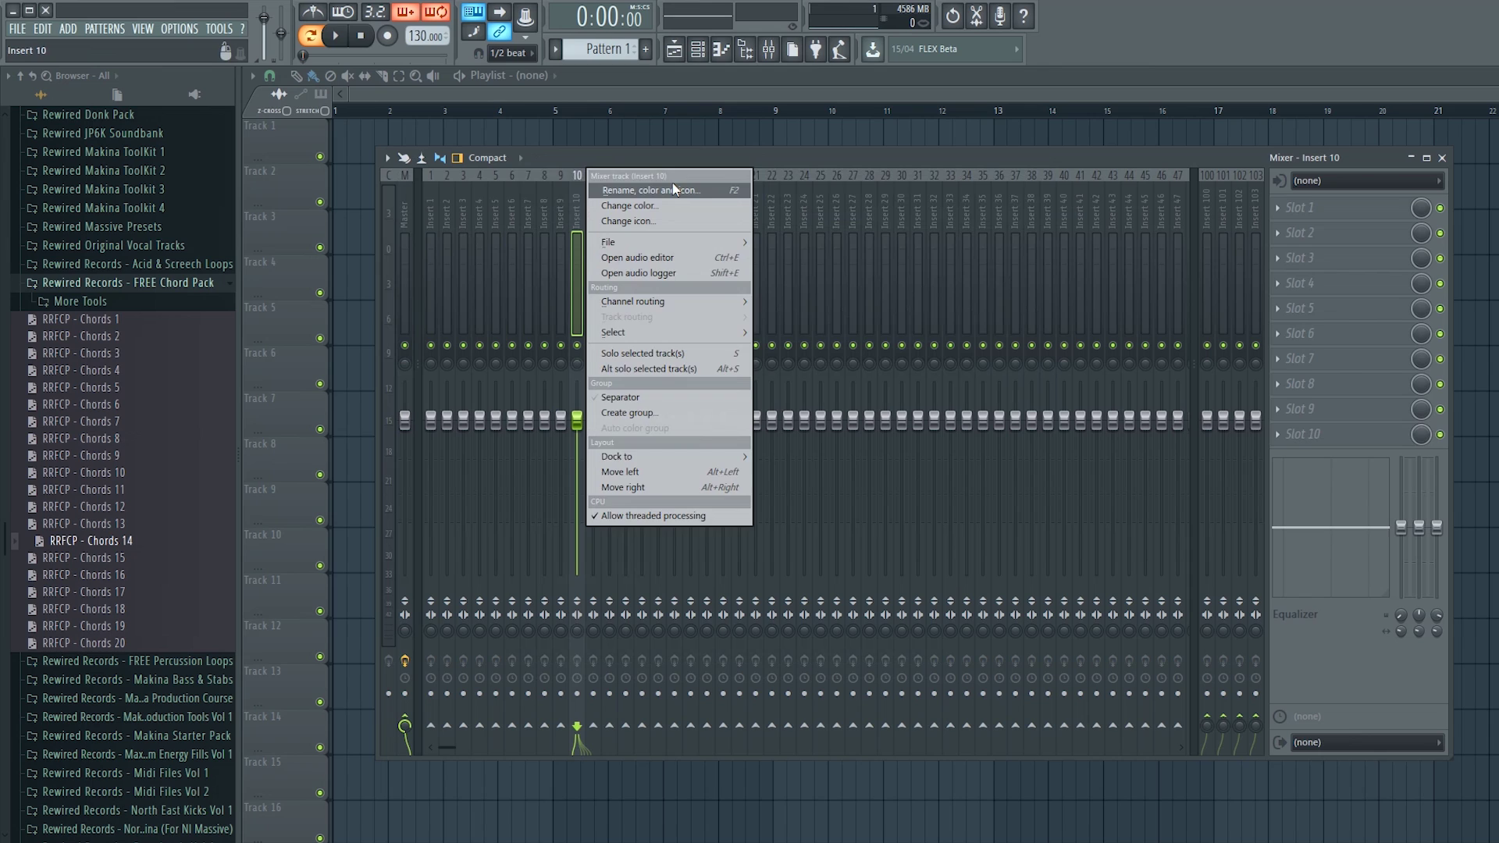
left_click(638, 190)
type("MI")
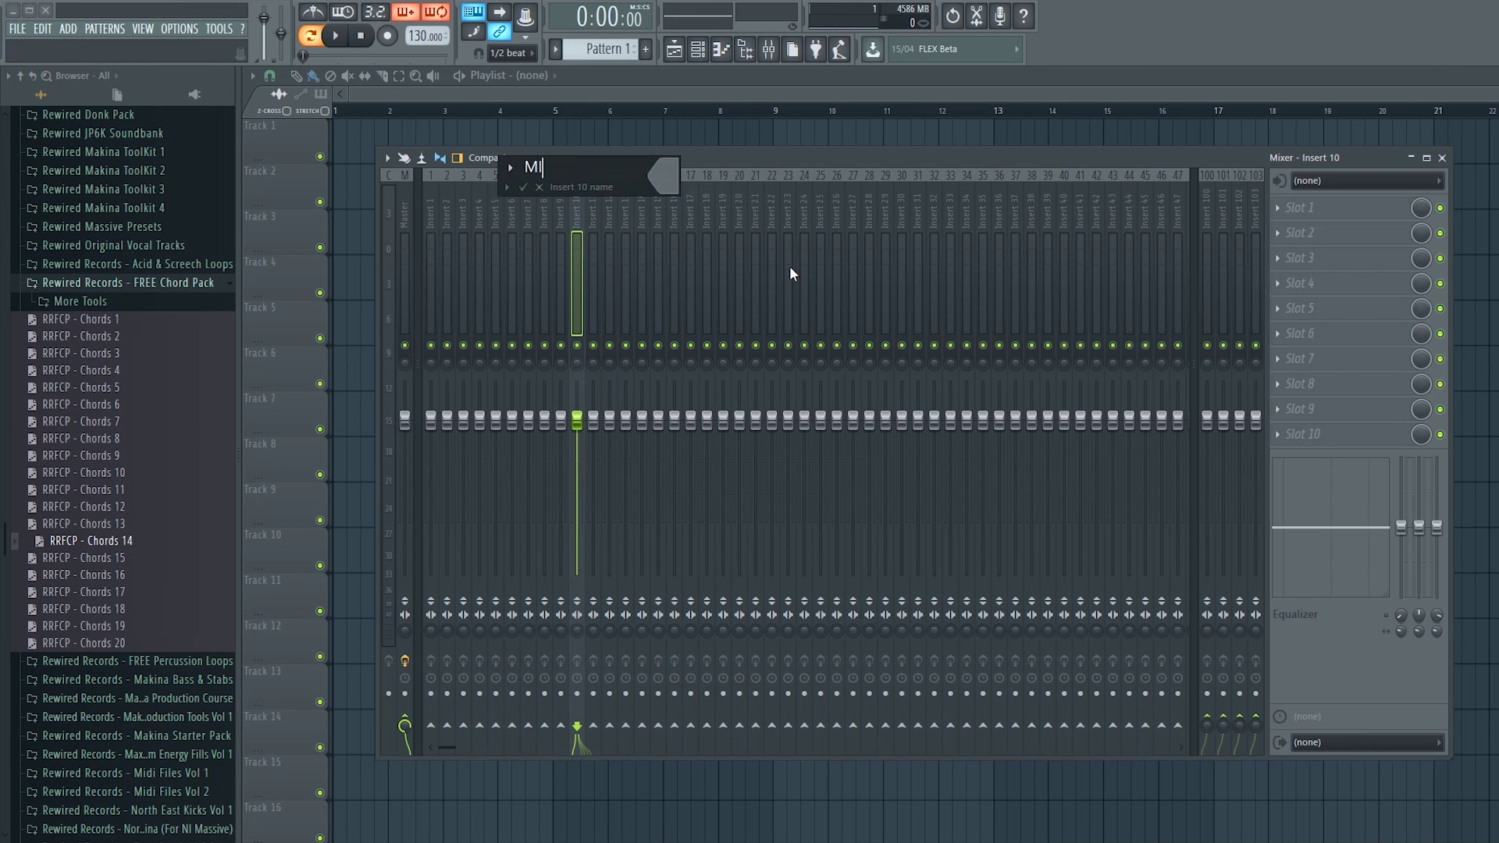
type("C")
left_click(659, 177)
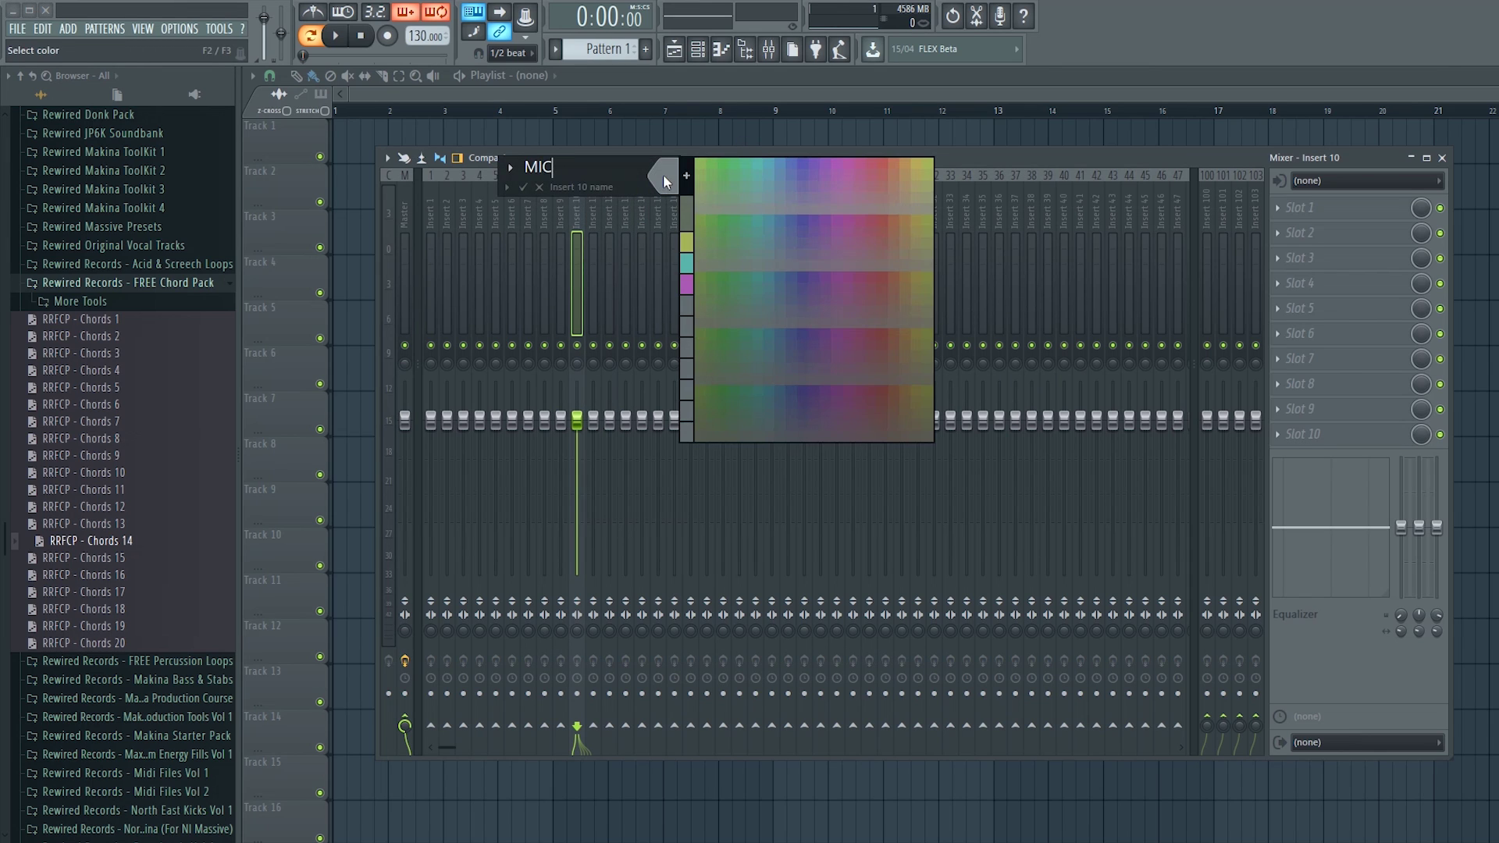
left_click(720, 251)
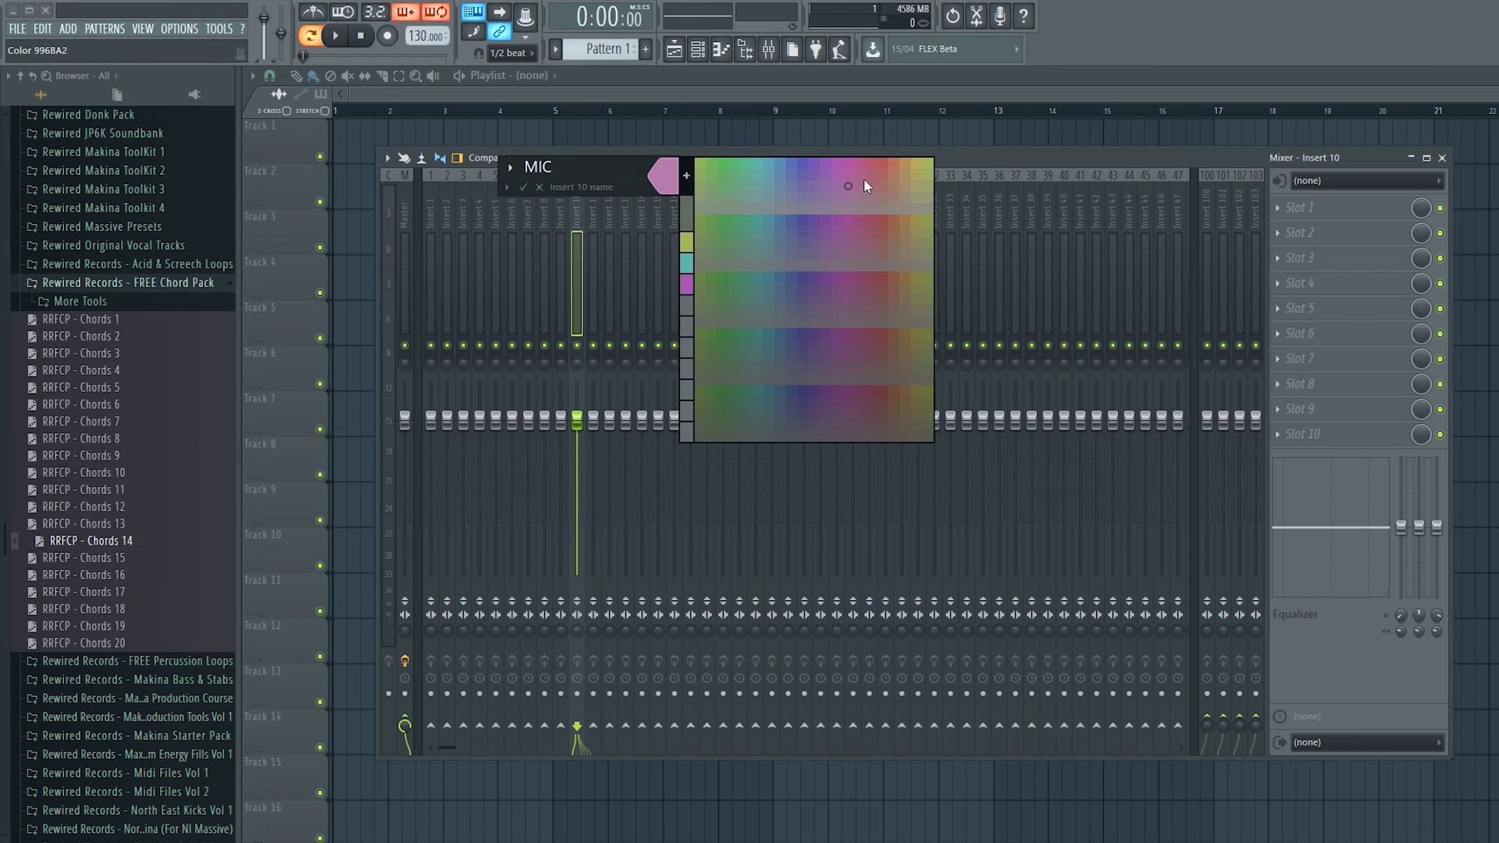
left_click(914, 164)
key("Return")
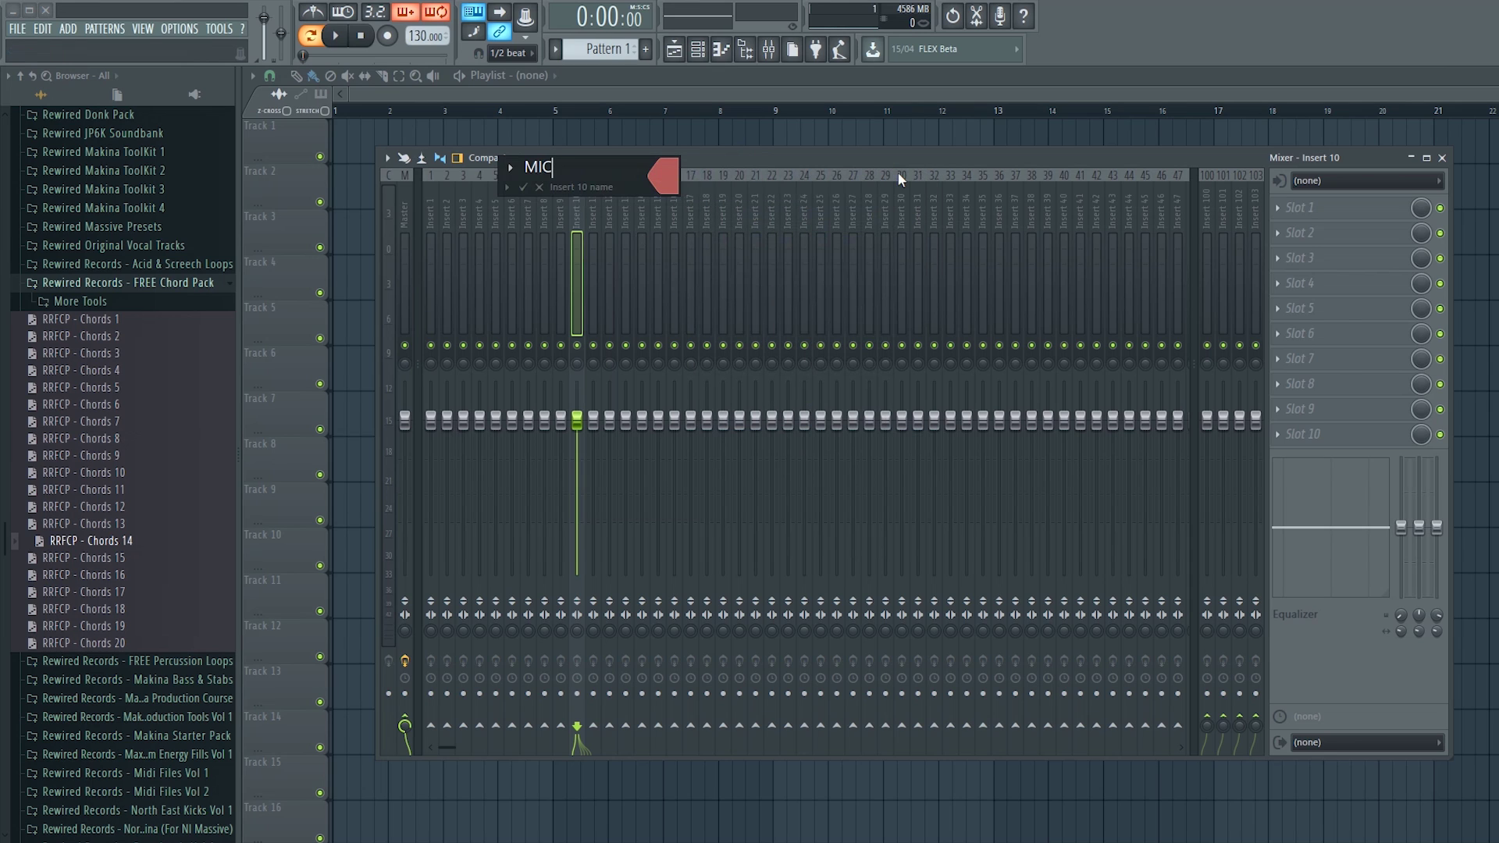
key("Return")
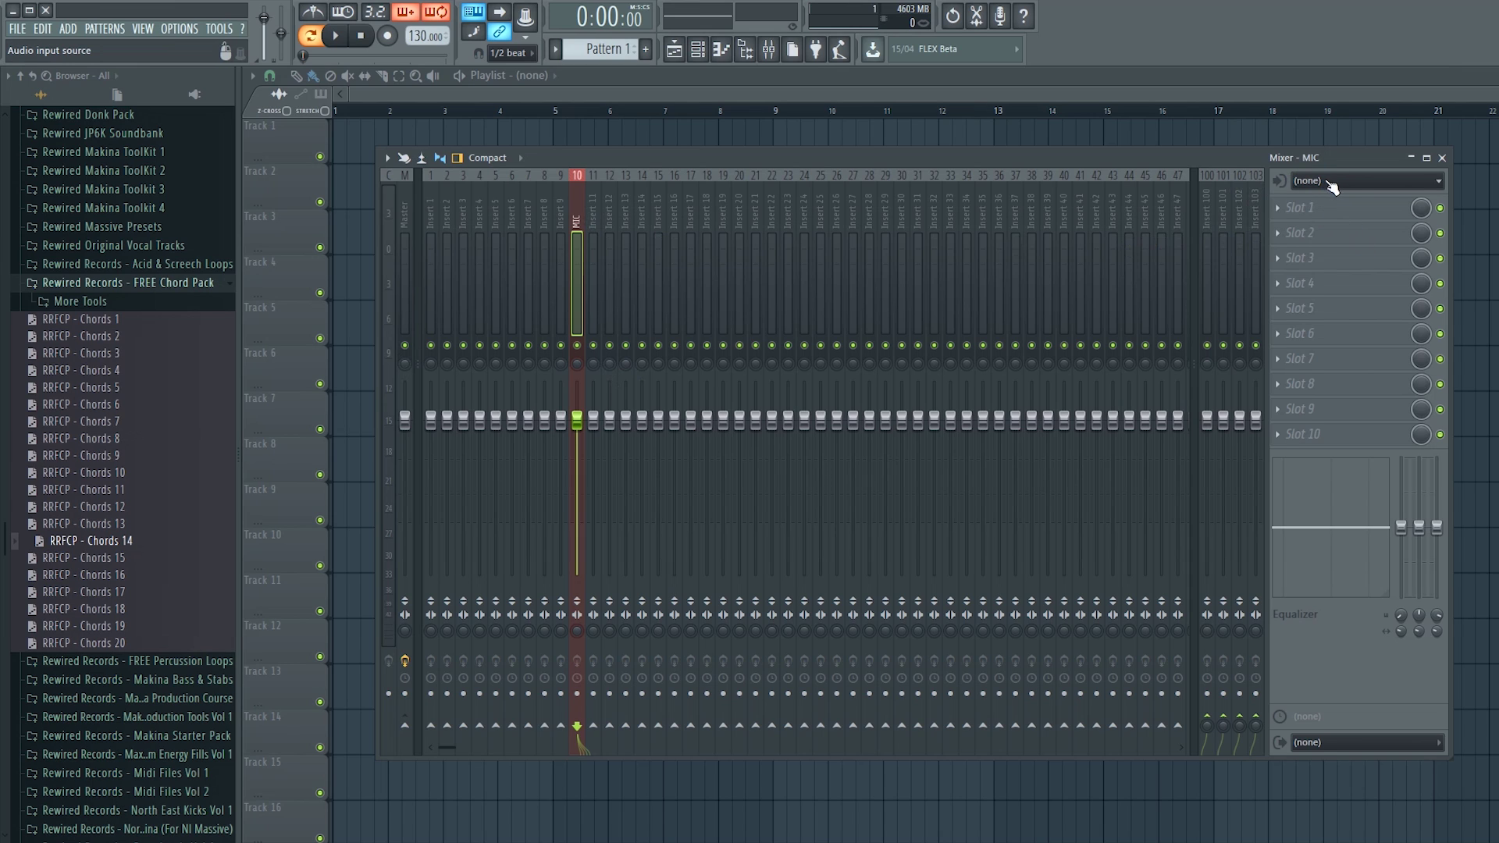
- Set the MIC track's audio input source to In 1 - In 2
left_click(1405, 185)
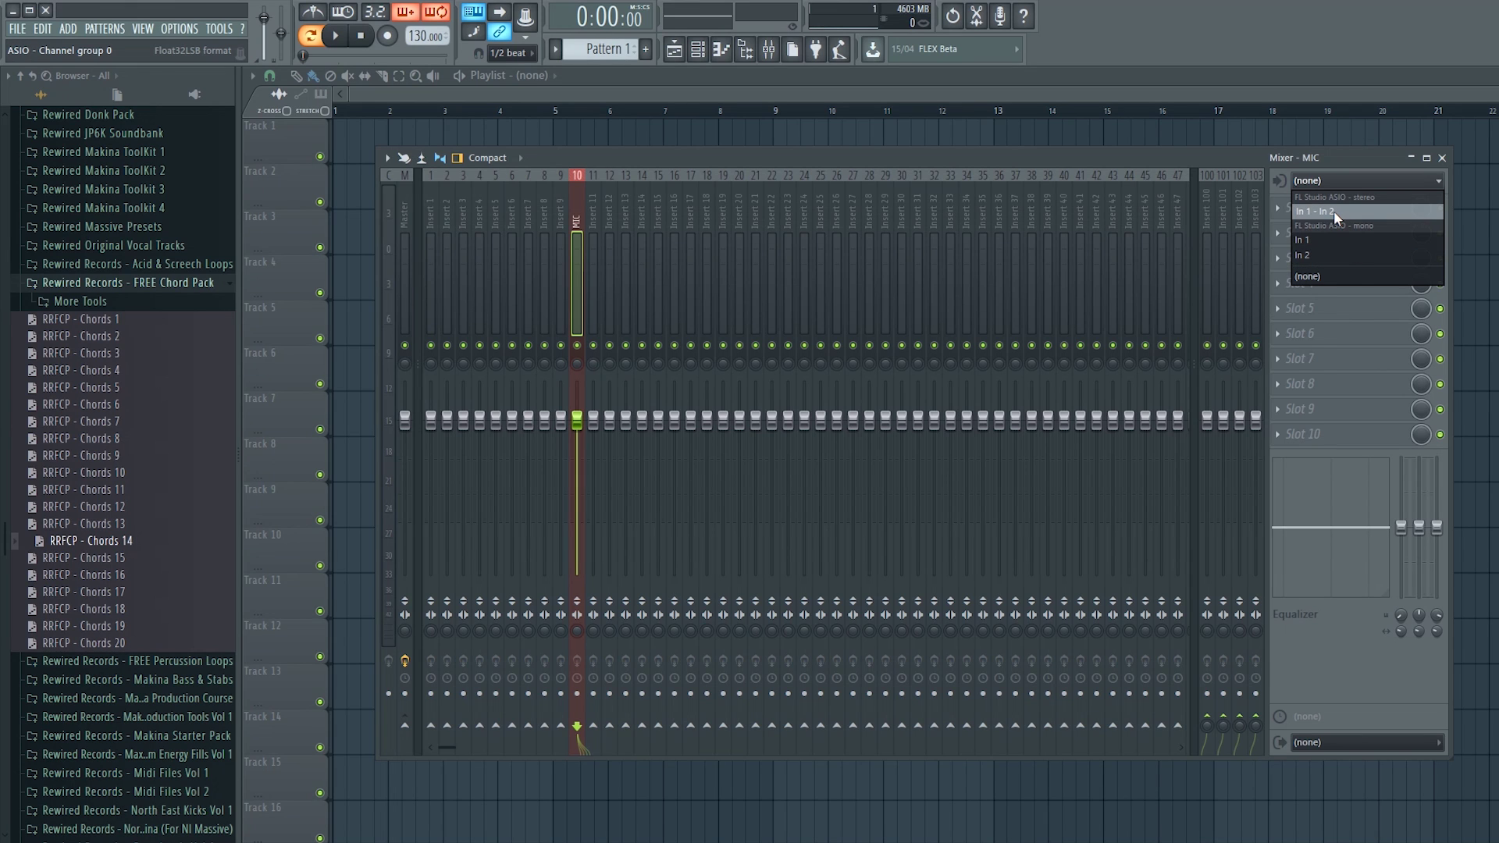
left_click(1333, 211)
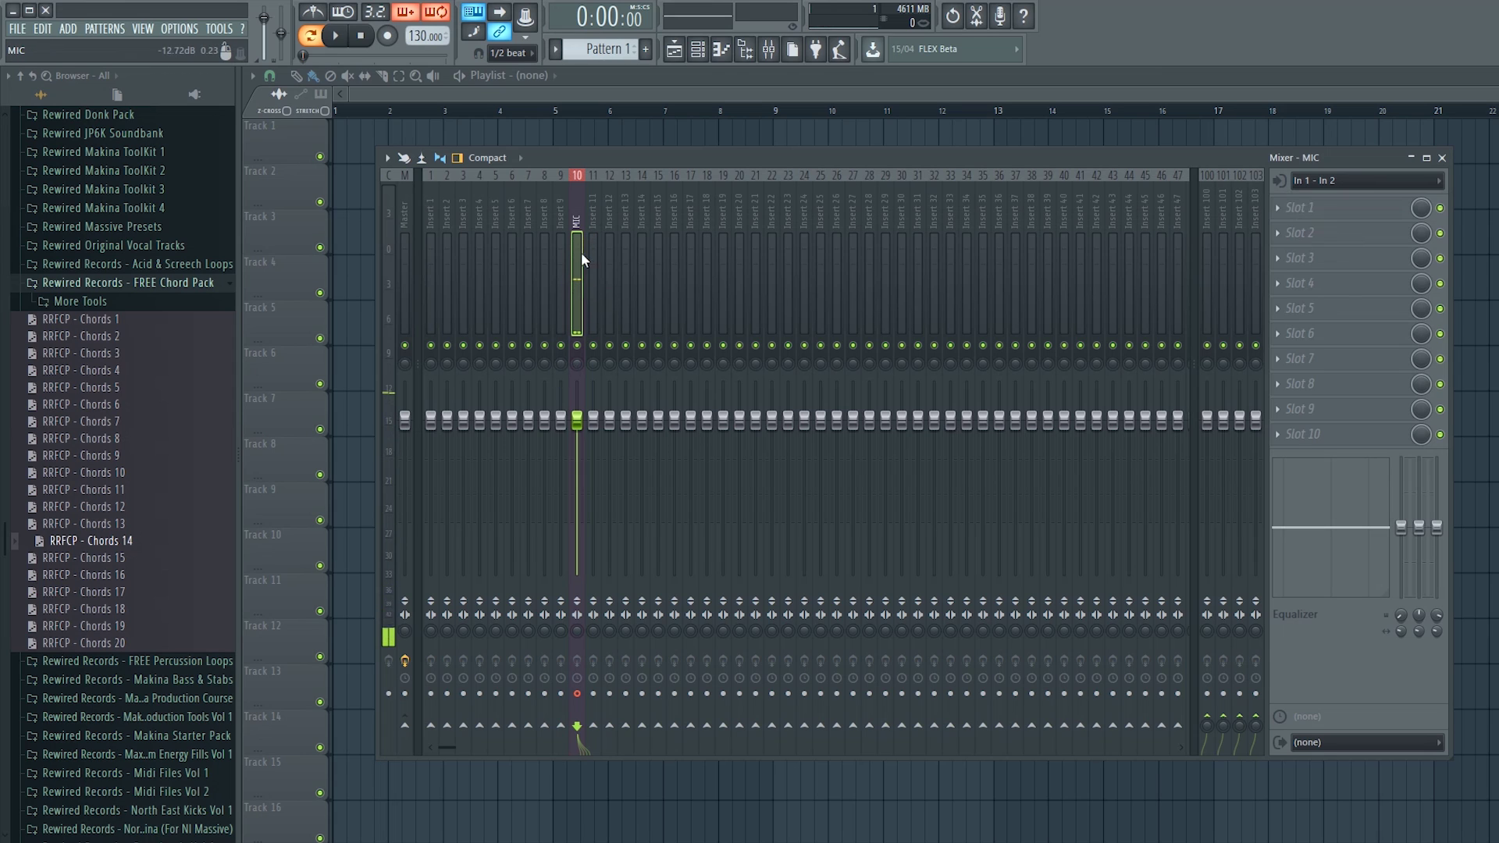
- Load Edison into the MIC track's first slot, close the mixer, and reposition Edison
left_click(1280, 211)
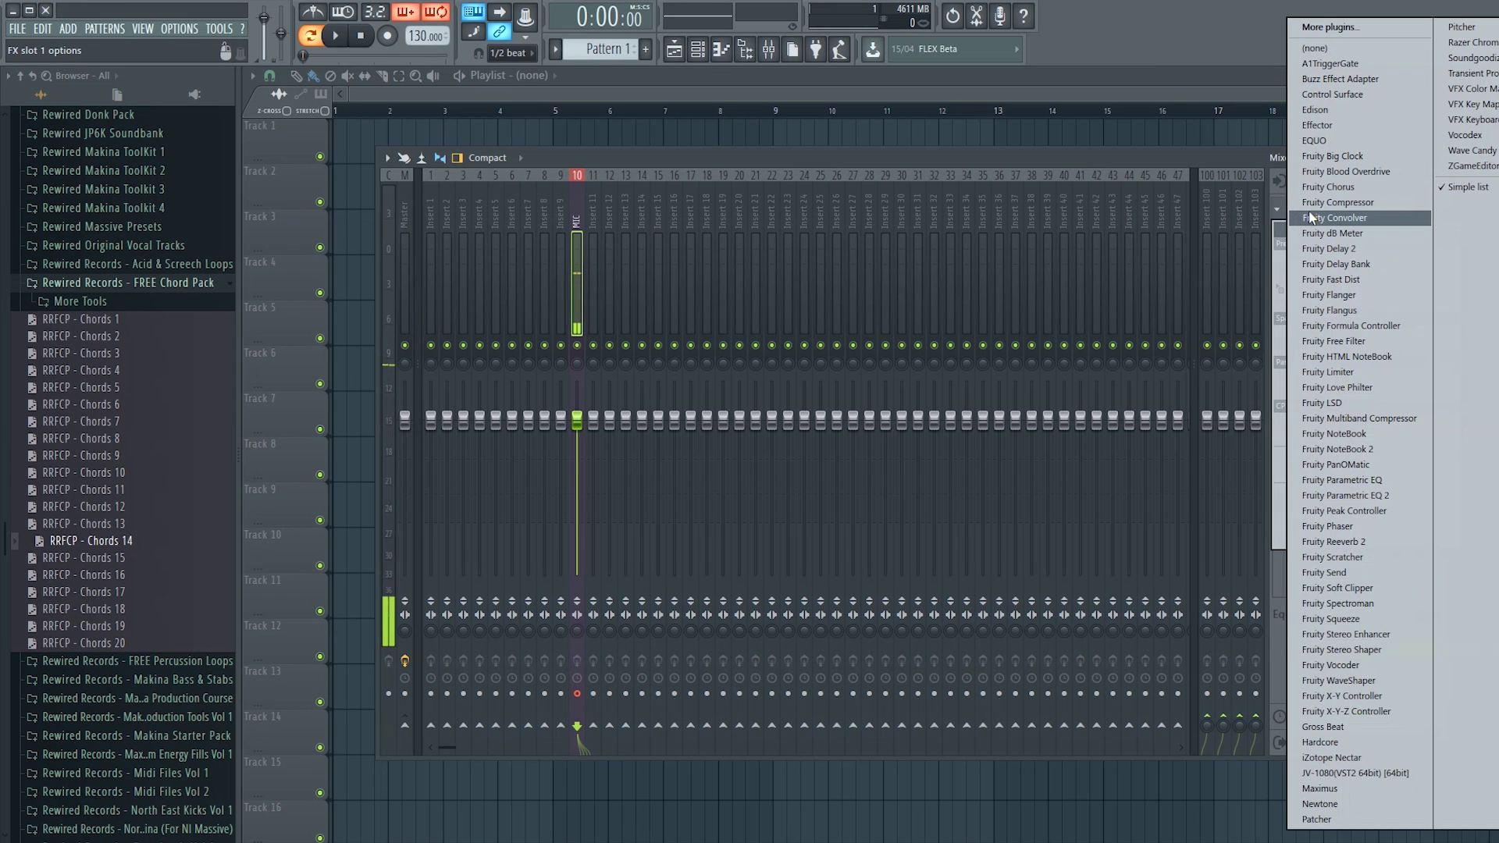
left_click(1328, 109)
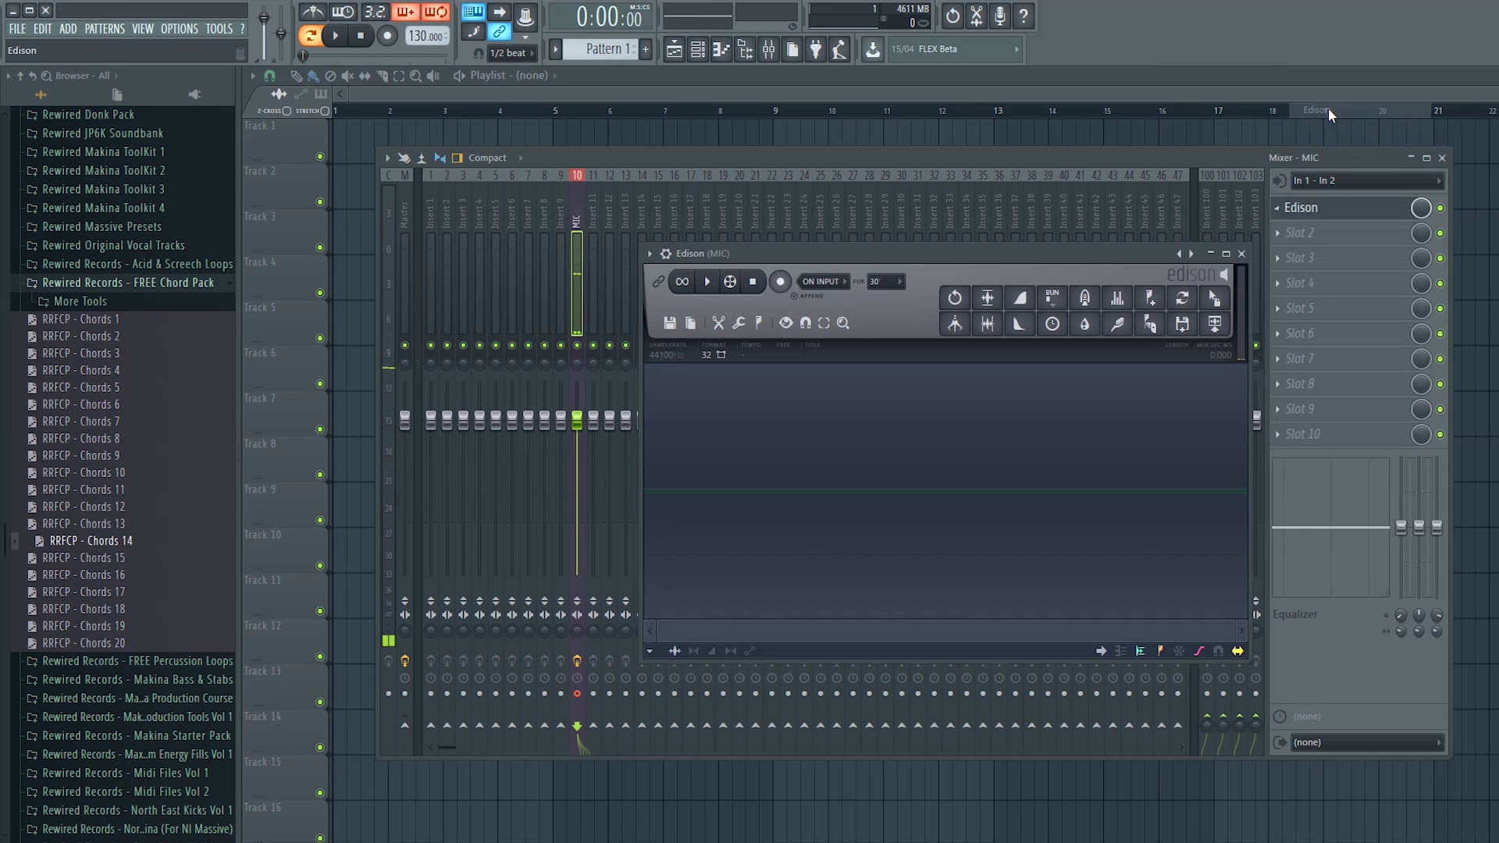
left_click(1442, 158)
left_click_drag(968, 257, 866, 242)
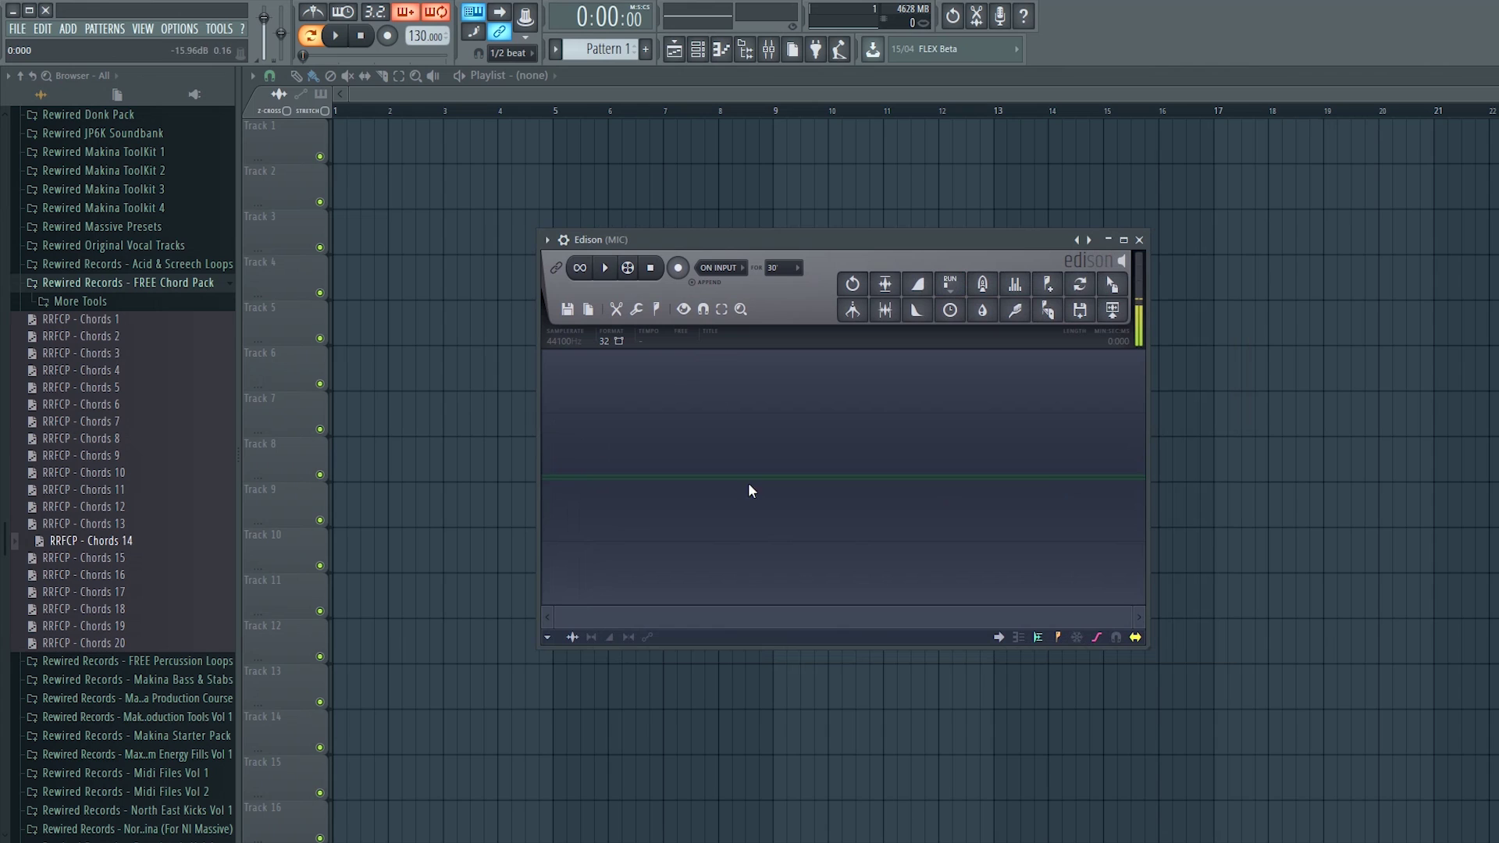
- Set Edison's recording start mode to Now, after briefly trying On Play
left_click(729, 267)
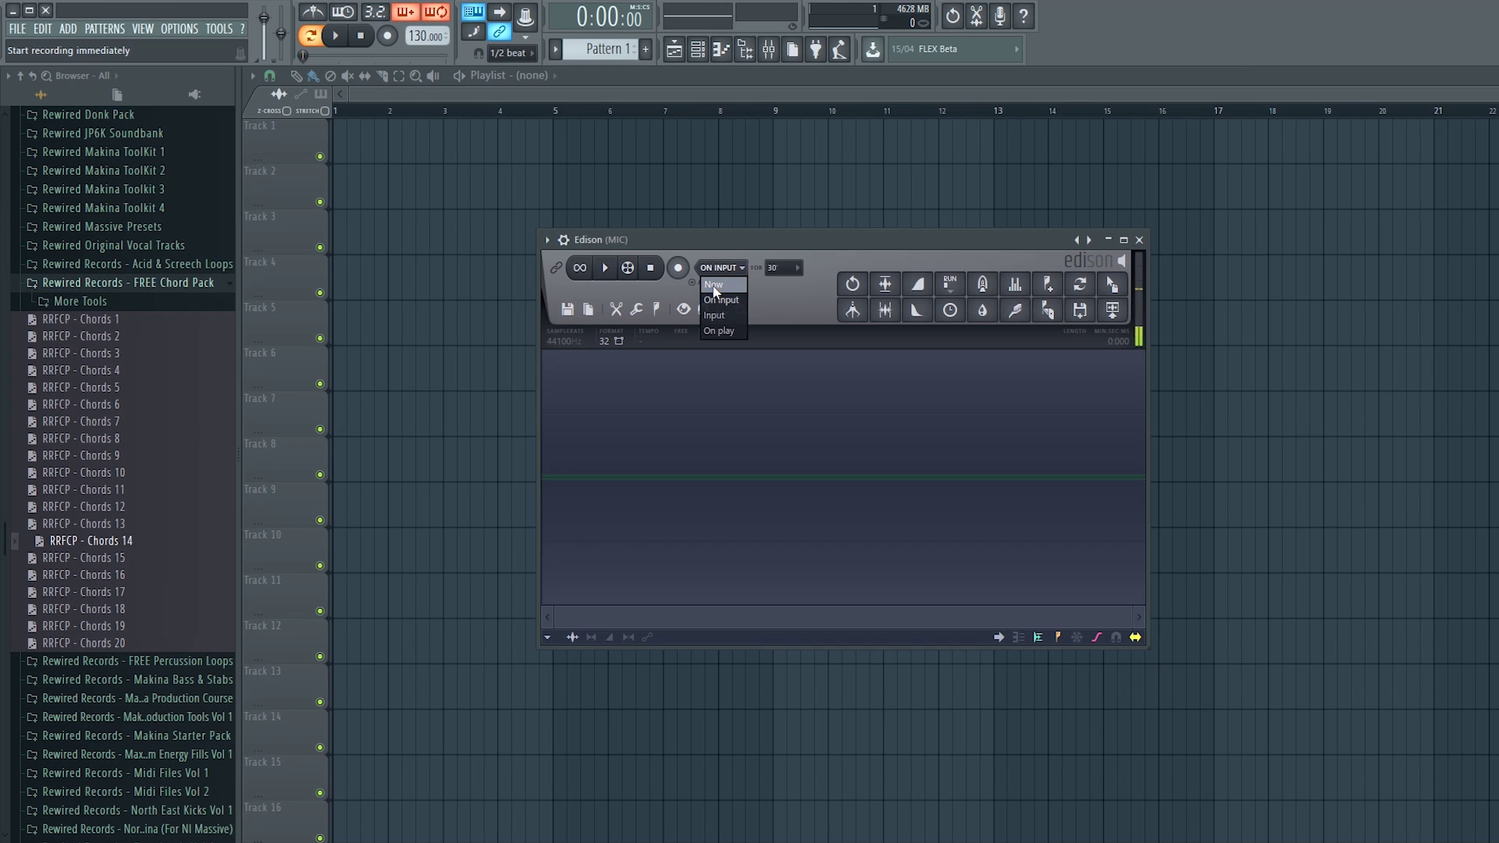
left_click(717, 285)
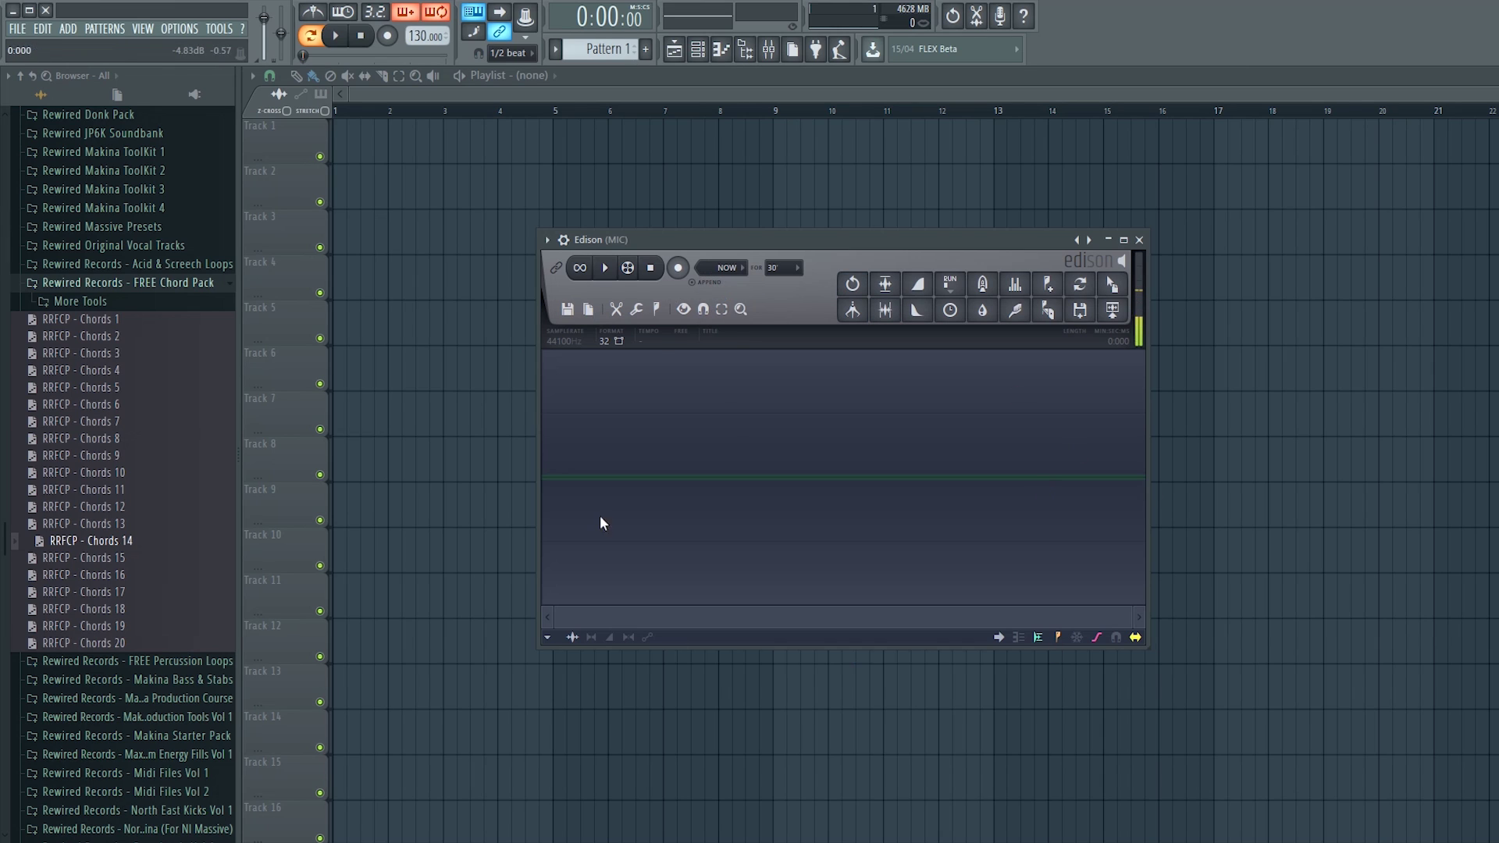
left_click(730, 267)
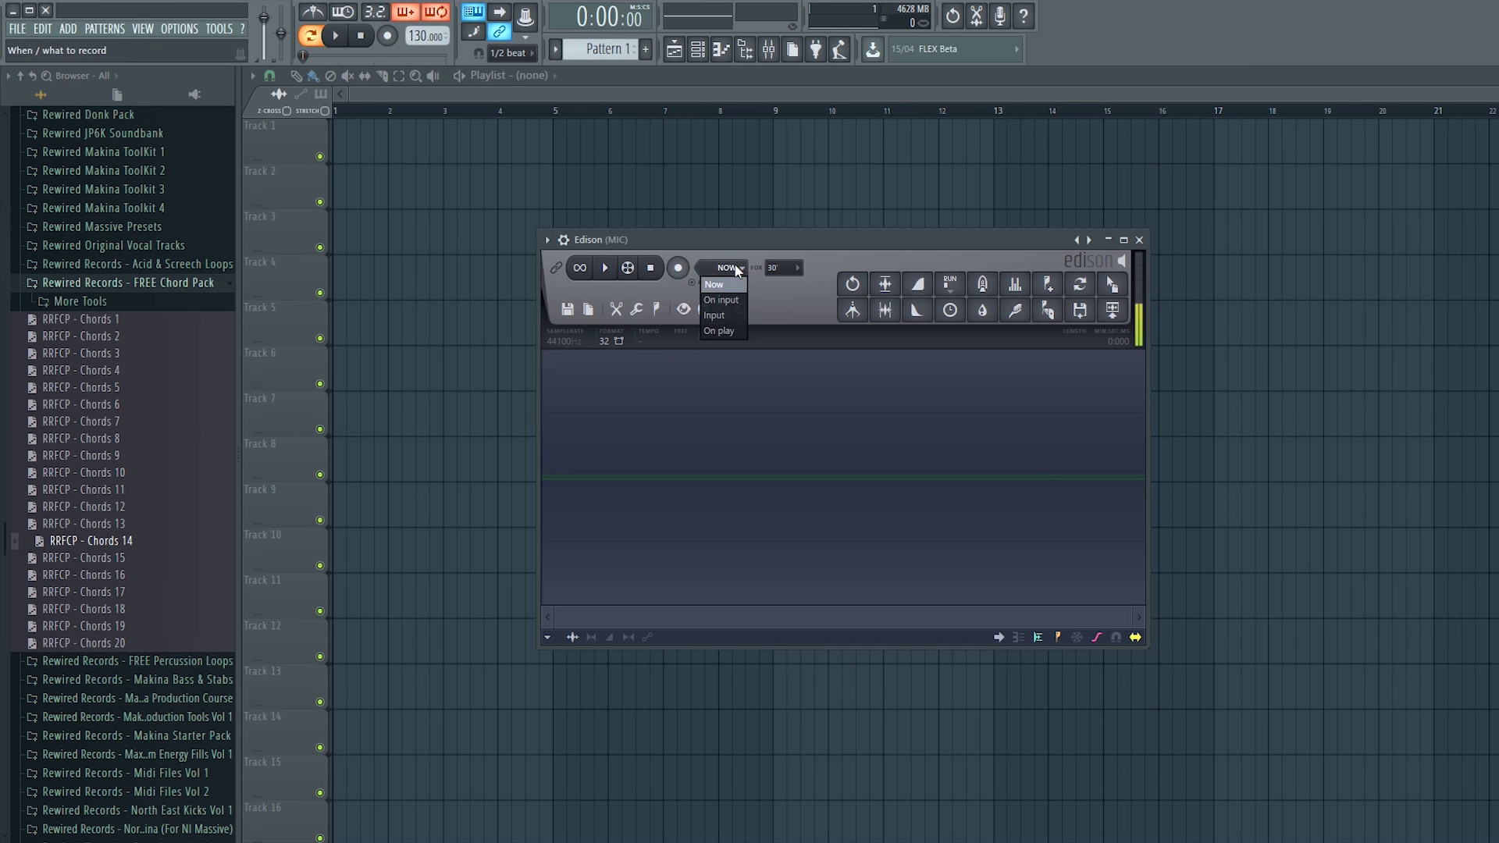
left_click(722, 333)
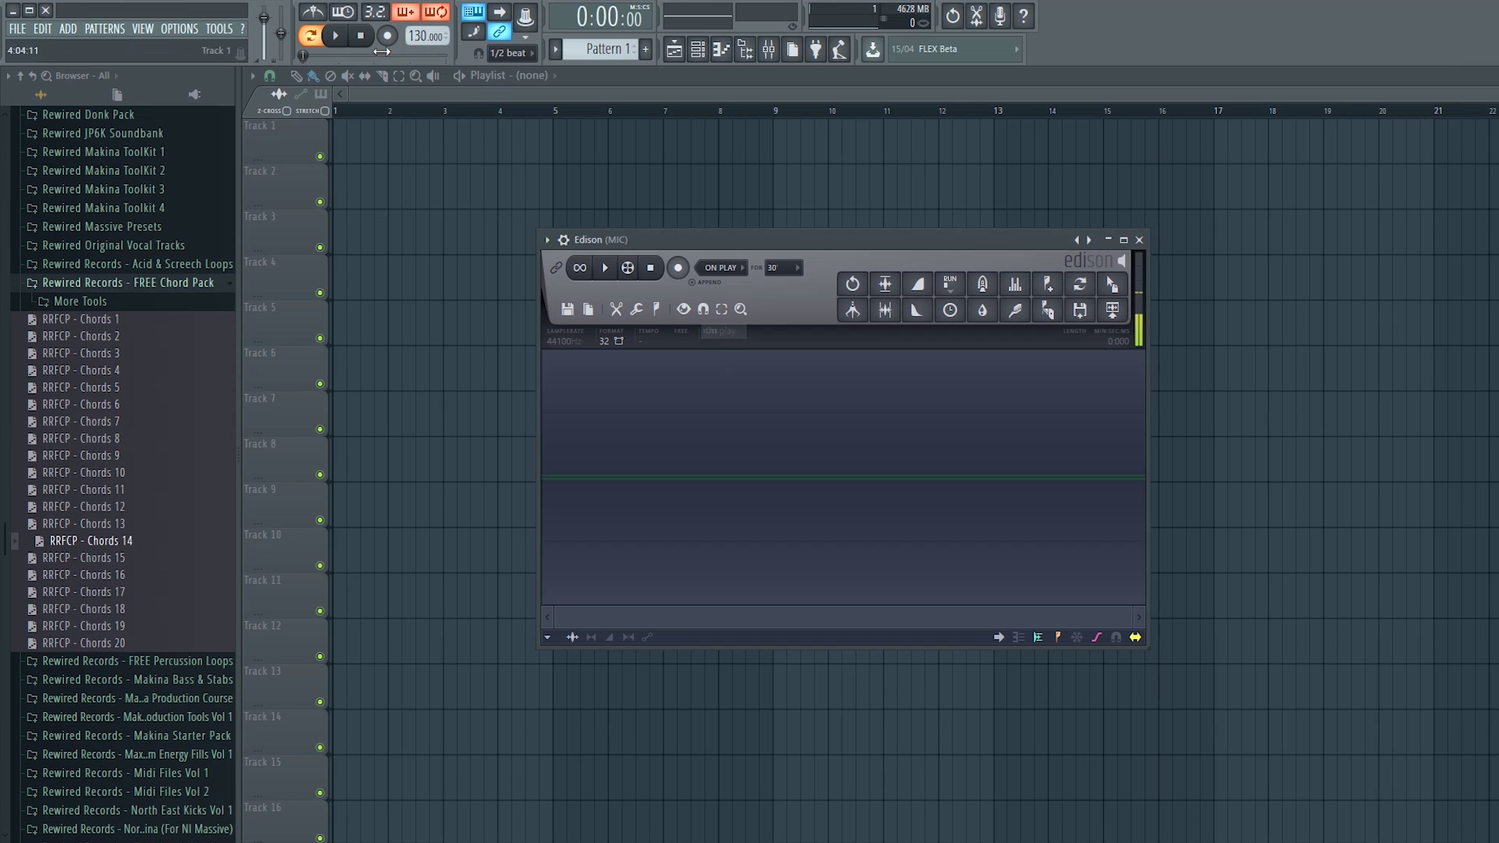
left_click(723, 268)
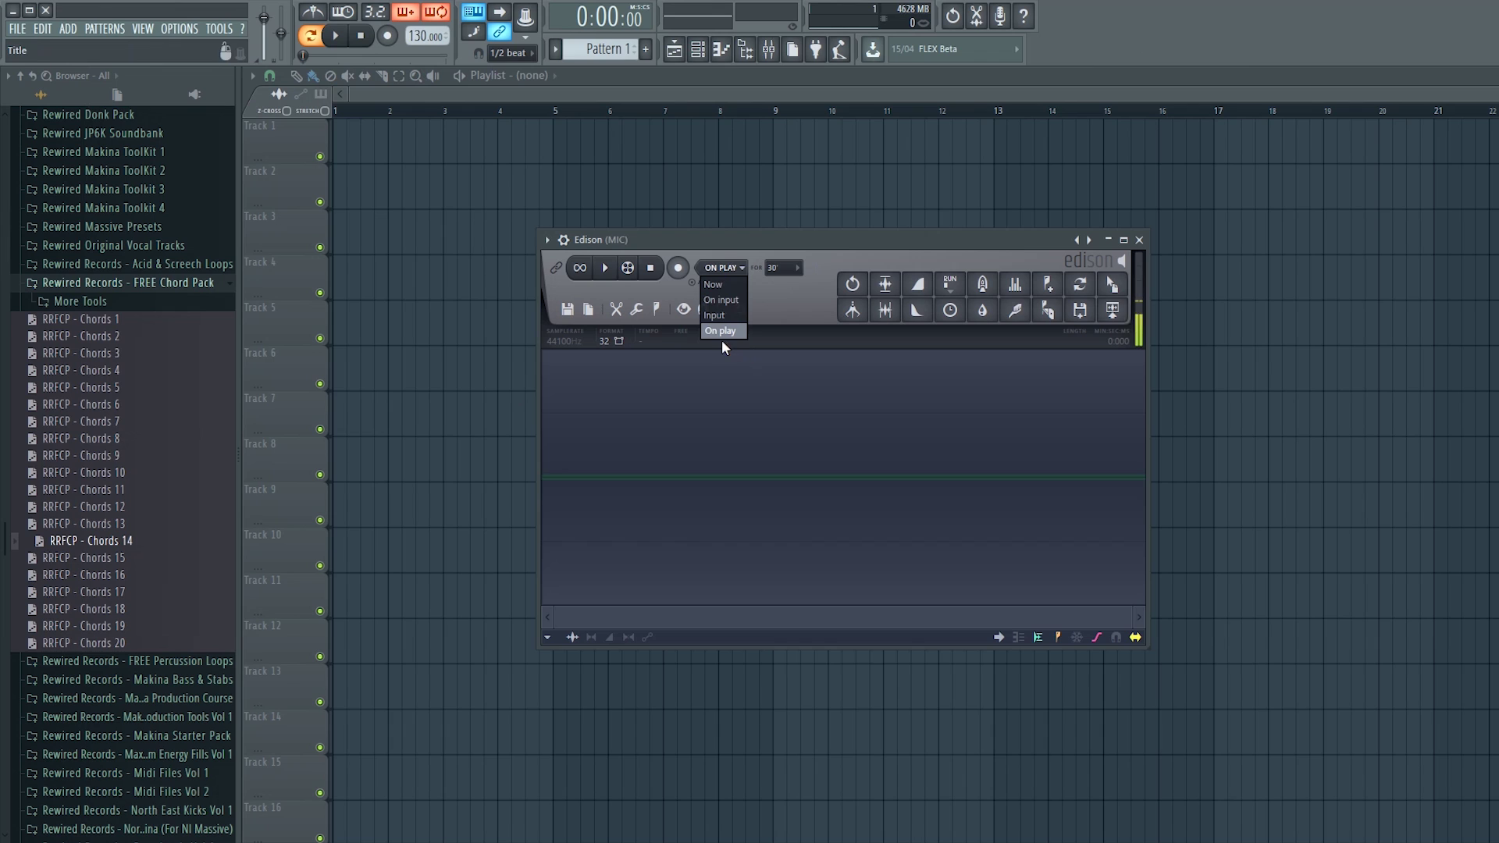
left_click(714, 286)
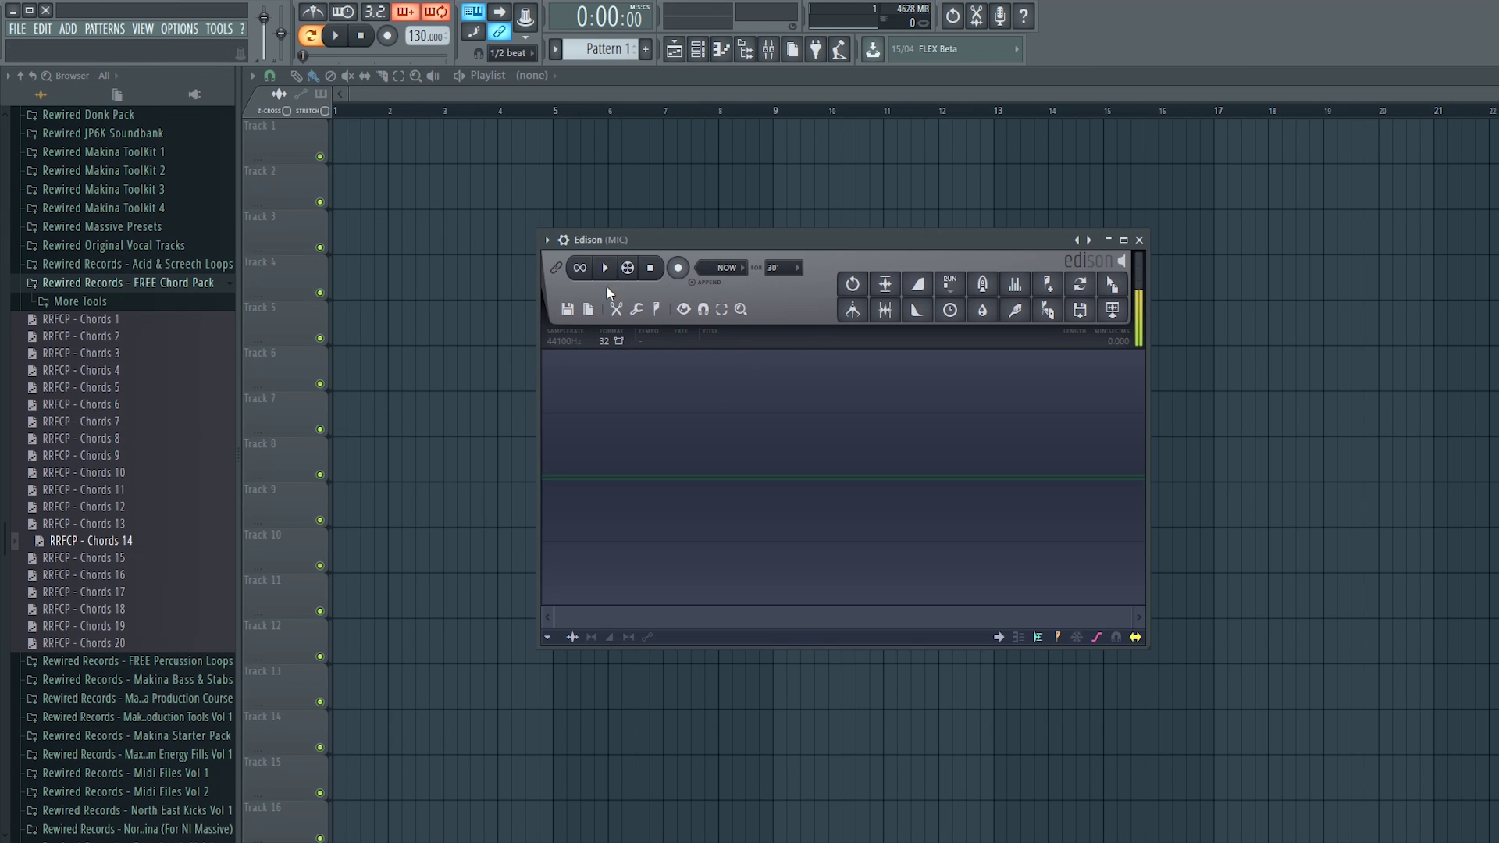
- Record a mic take in Edison, trim its leading and trailing silence, and normalize it
left_click(679, 268)
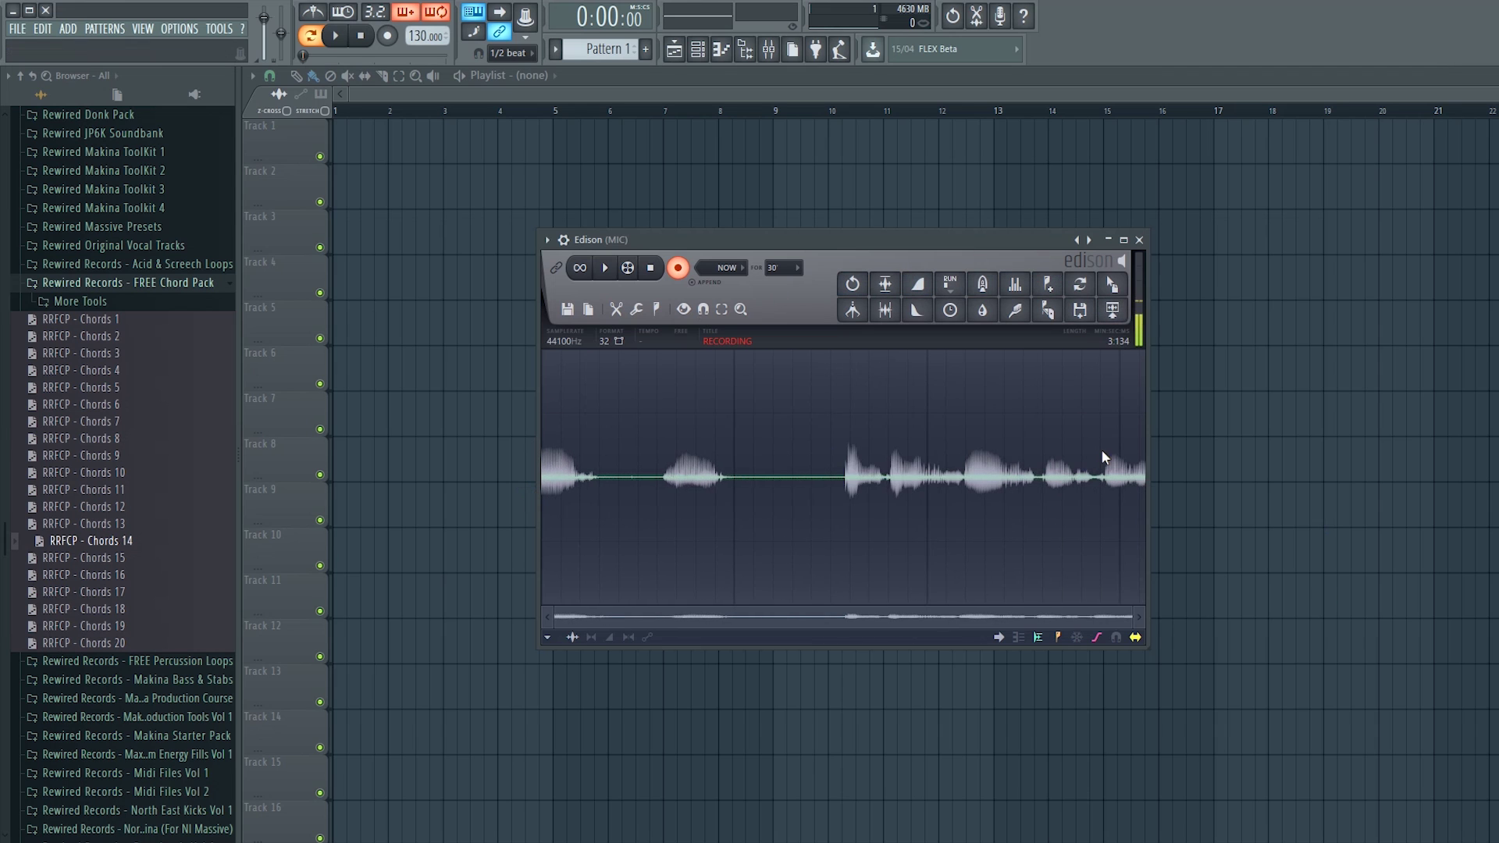
double_click(668, 409)
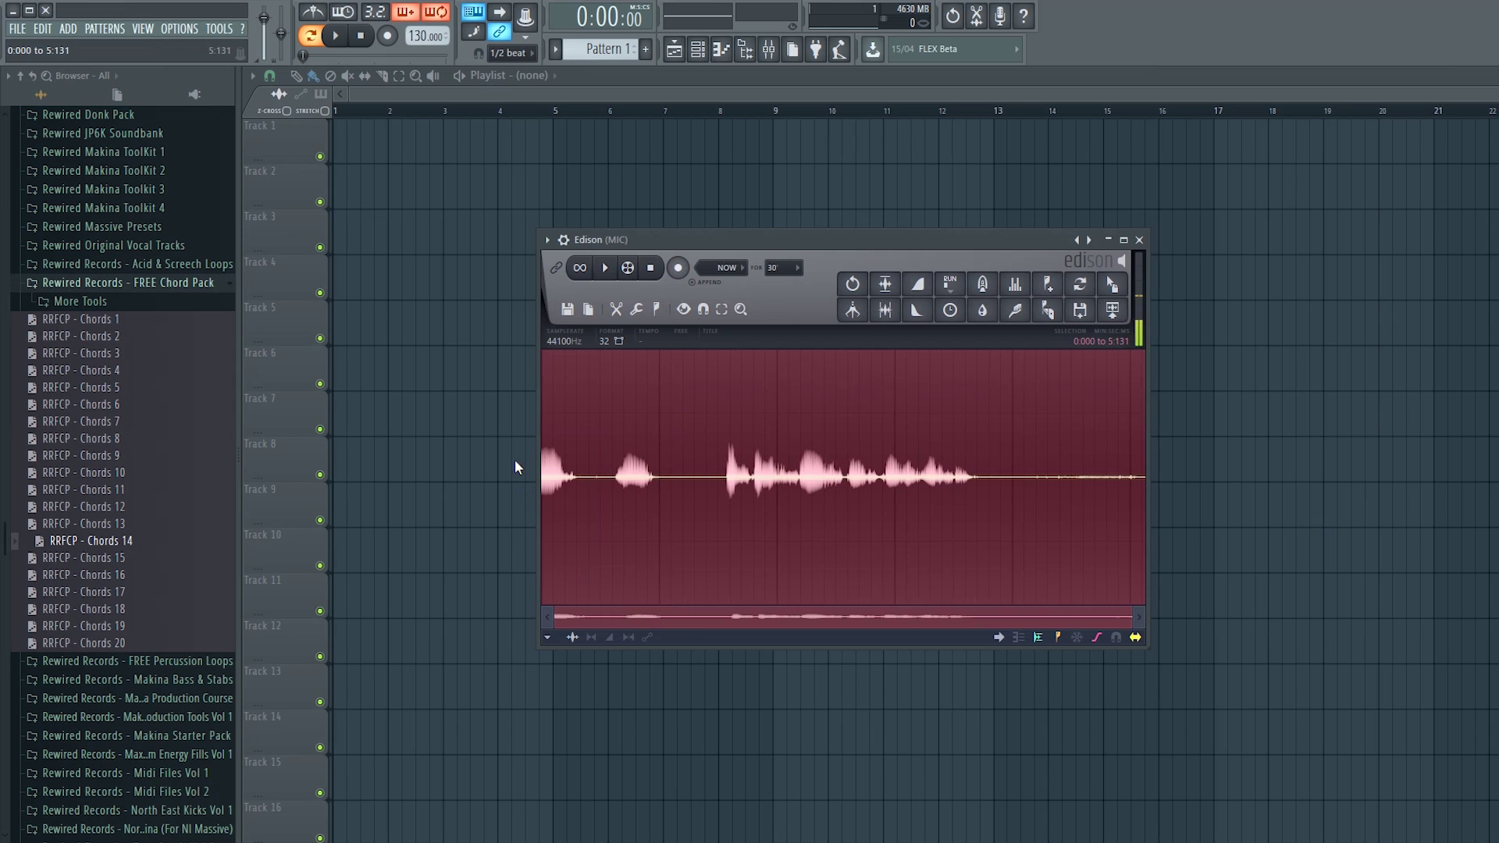
left_click_drag(596, 459, 542, 469)
key("Delete")
left_click_drag(973, 469, 1138, 468)
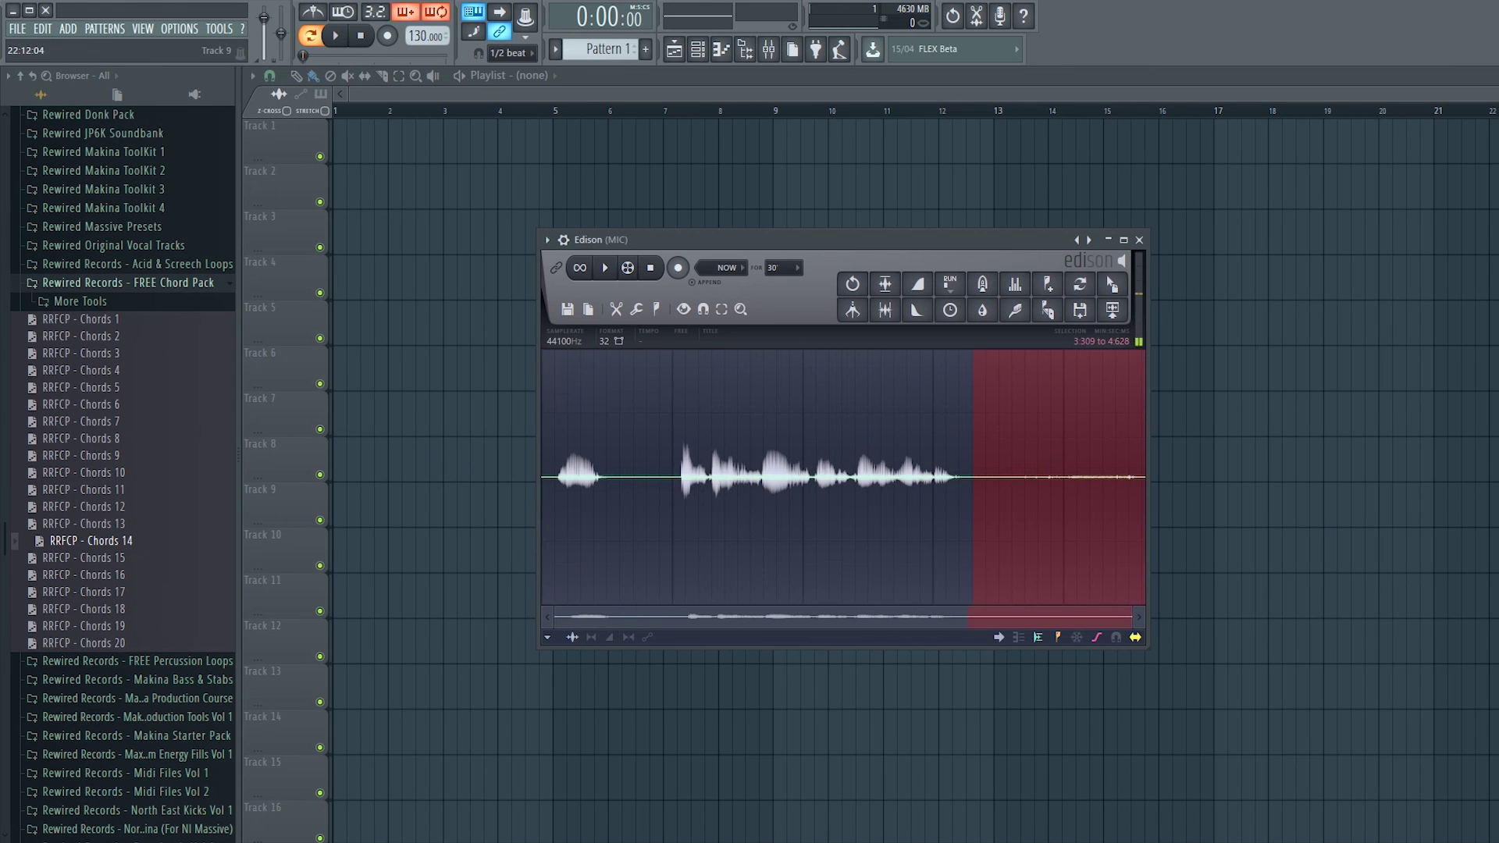
key("Delete")
right_click(873, 443)
mouse_move(900, 506)
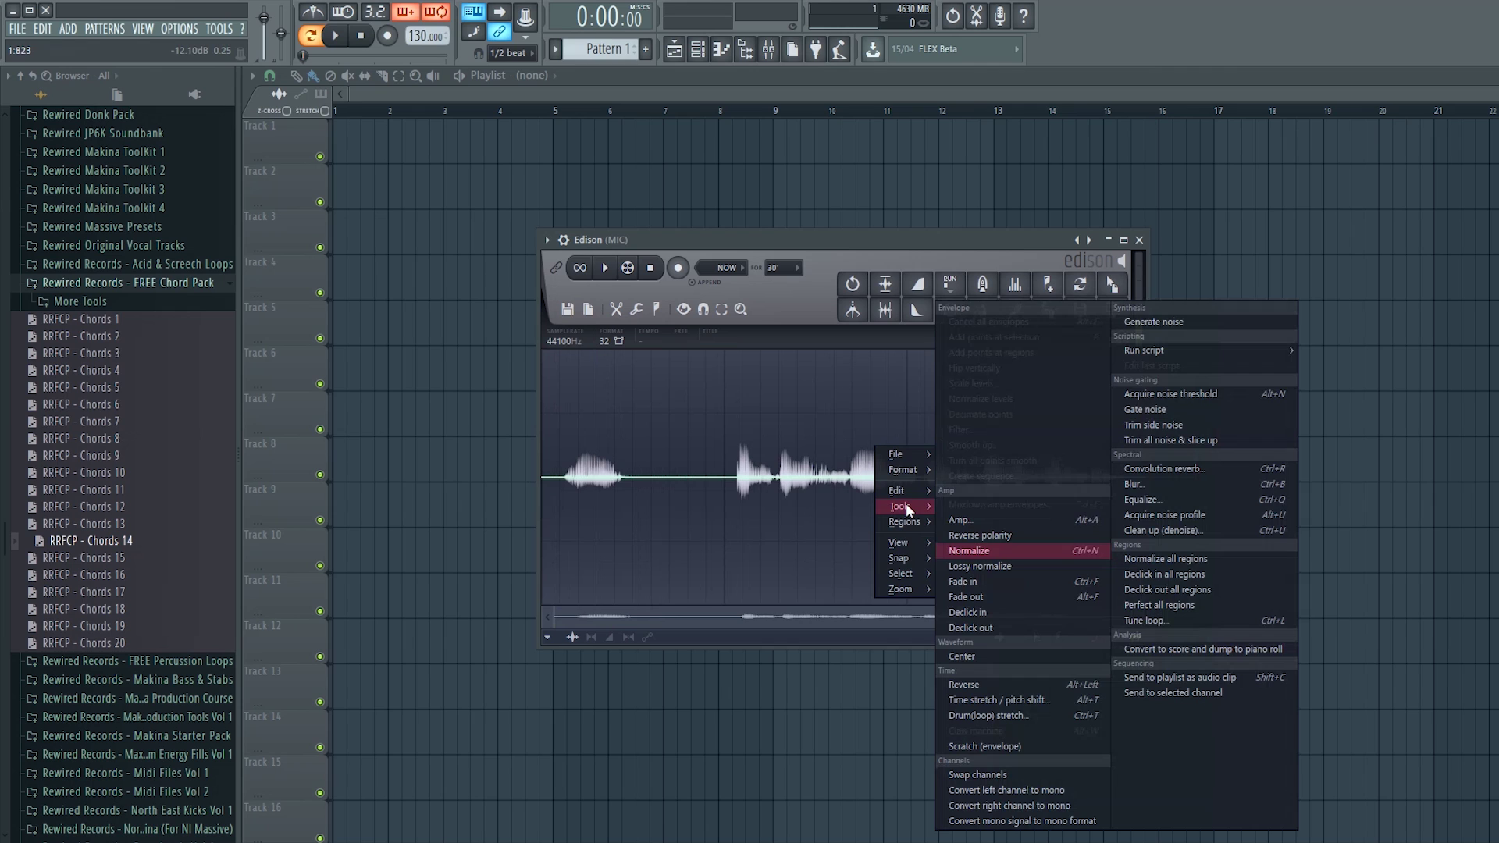
left_click(973, 550)
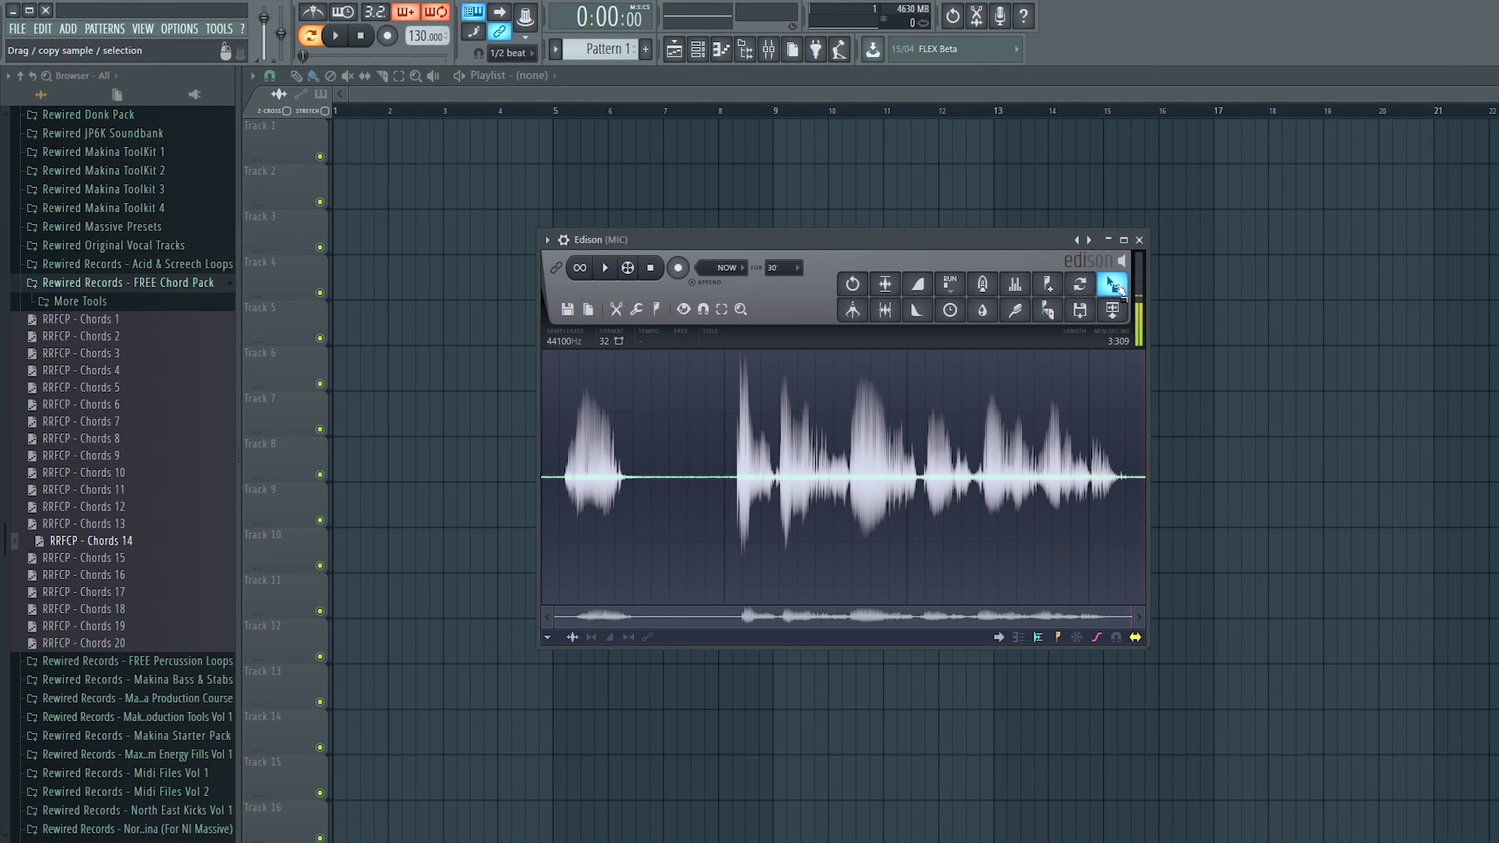
- Drop the take into the playlist at bar 1, play it back, and mark bars 1–4 as loop
left_click_drag(1113, 285, 346, 150)
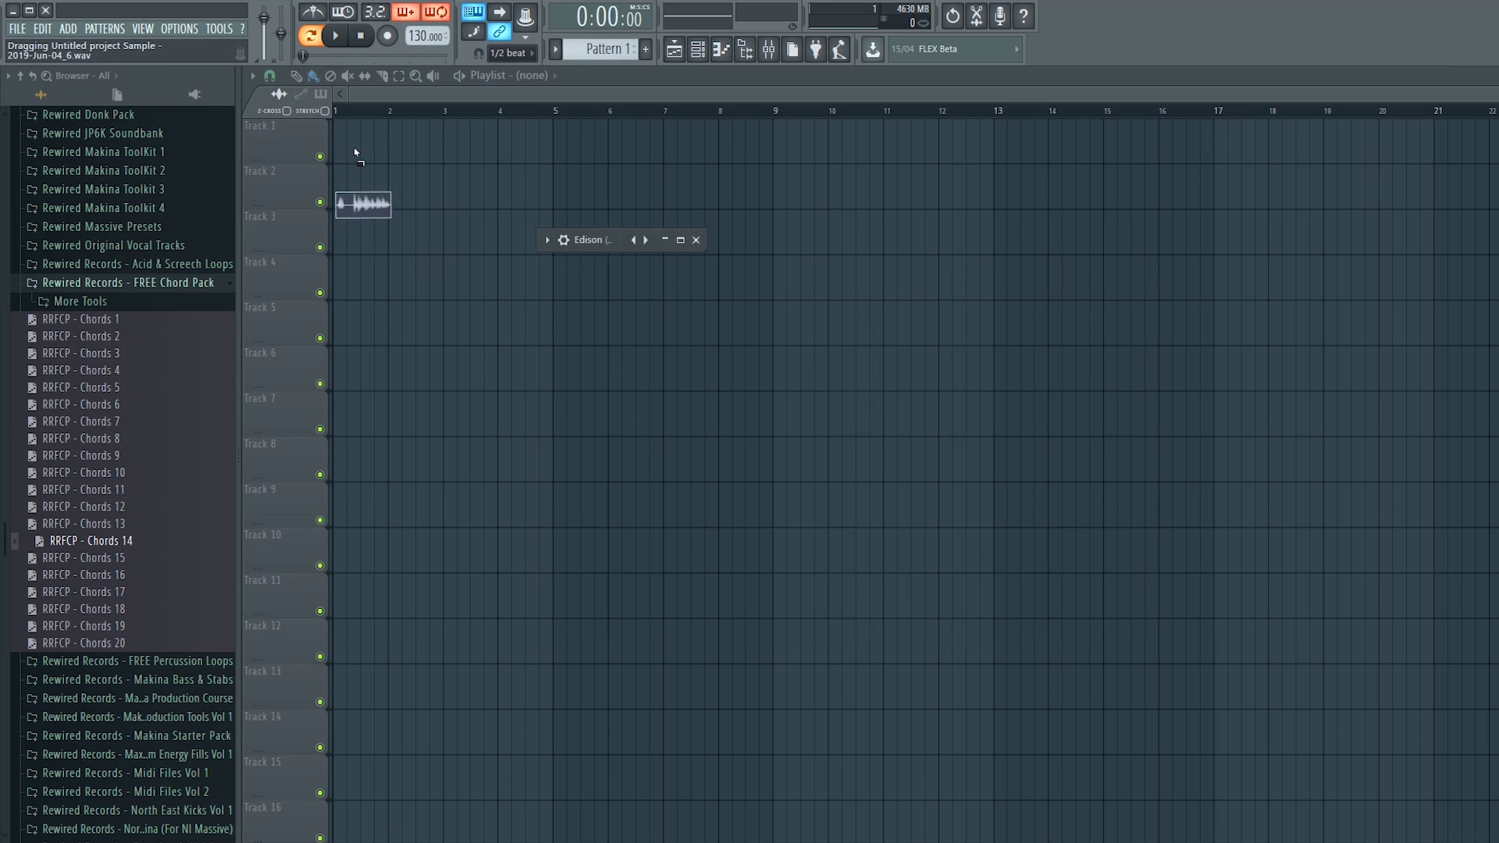
left_click_drag(414, 142, 355, 143)
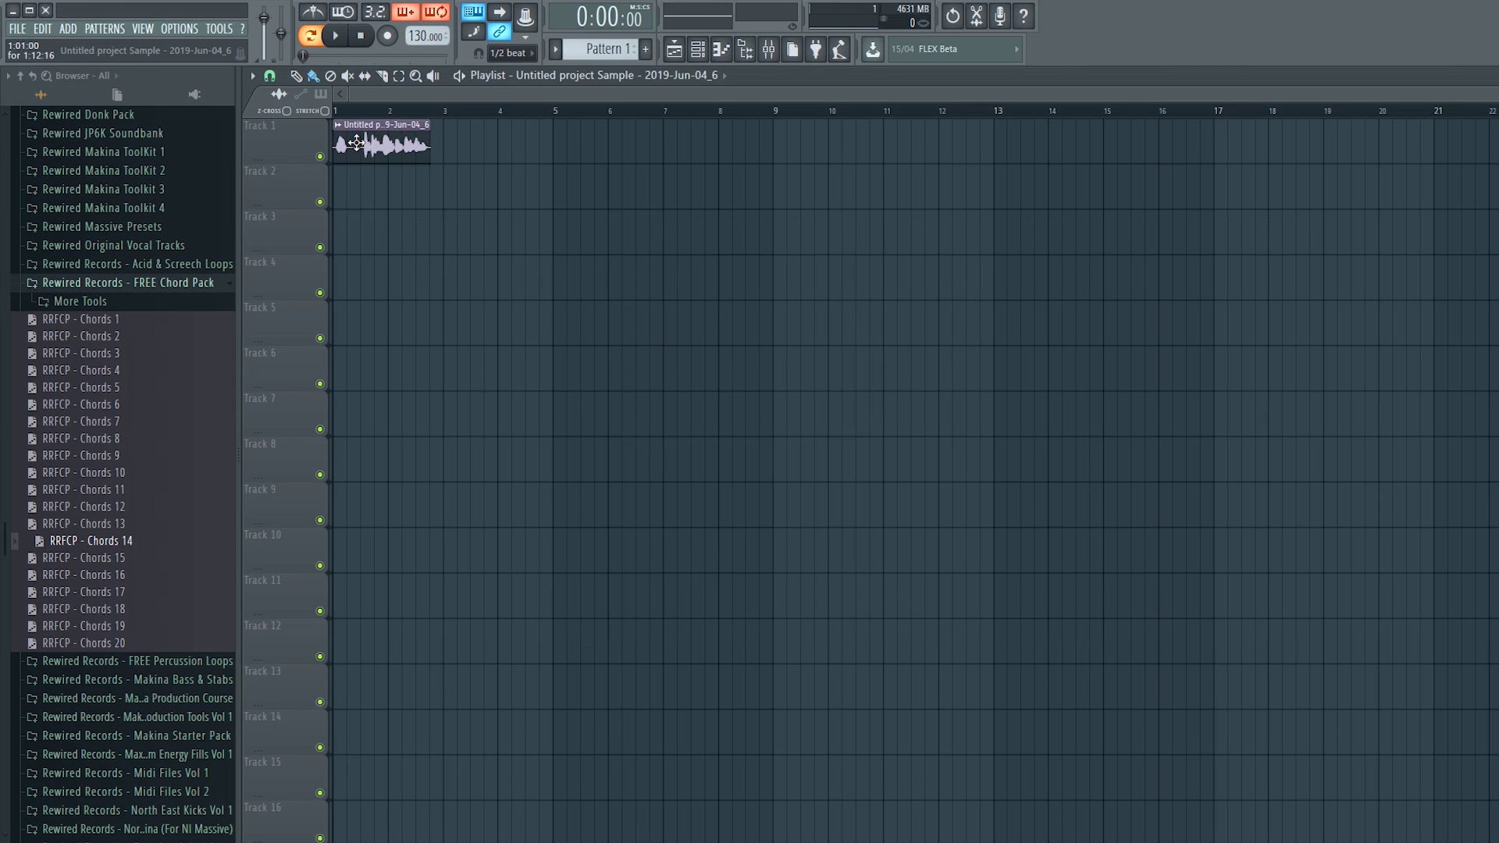
left_click(335, 35)
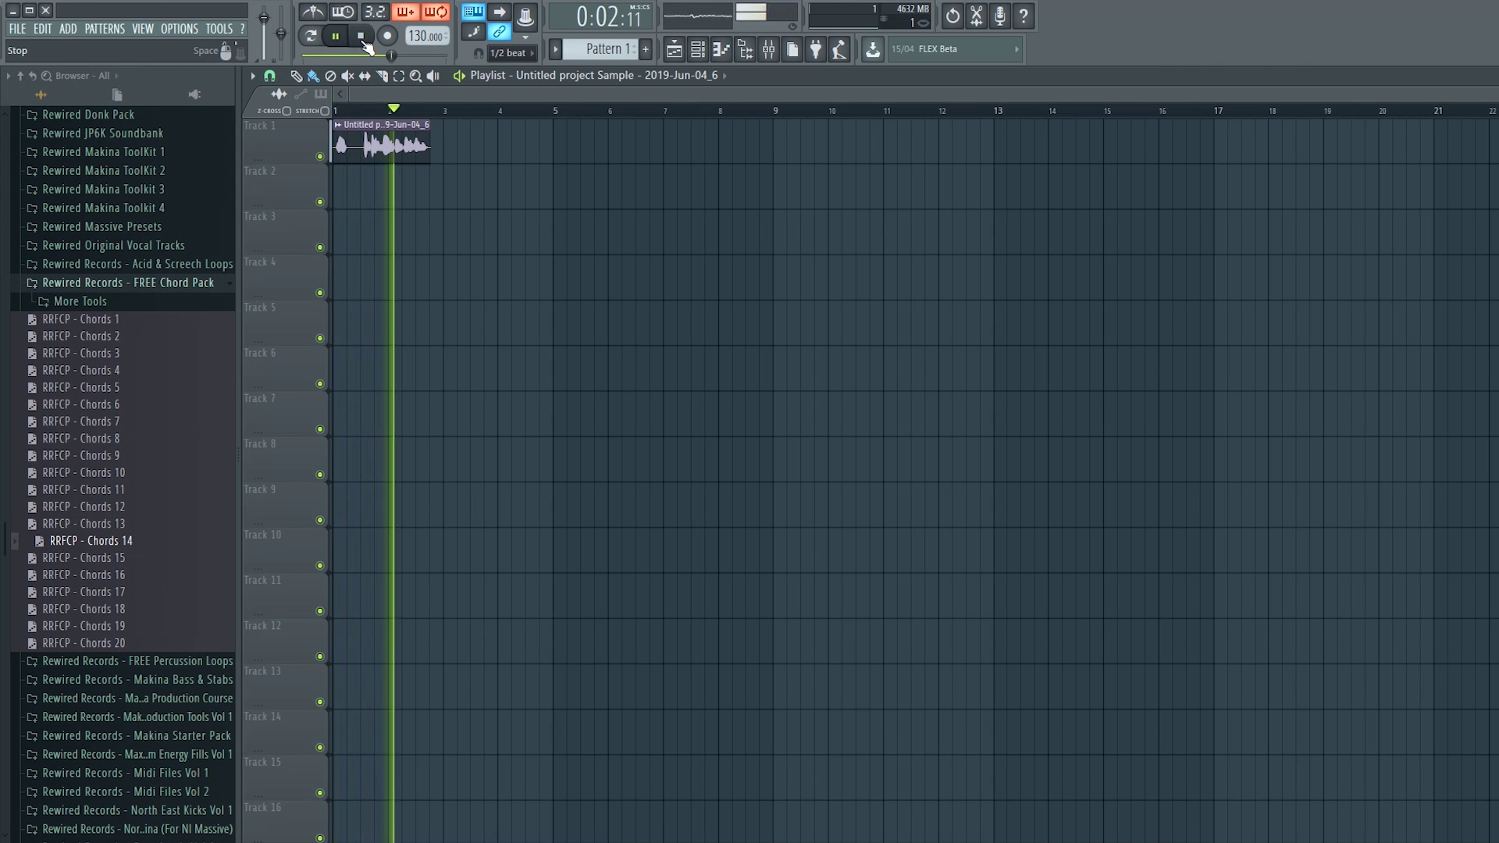
left_click(362, 35)
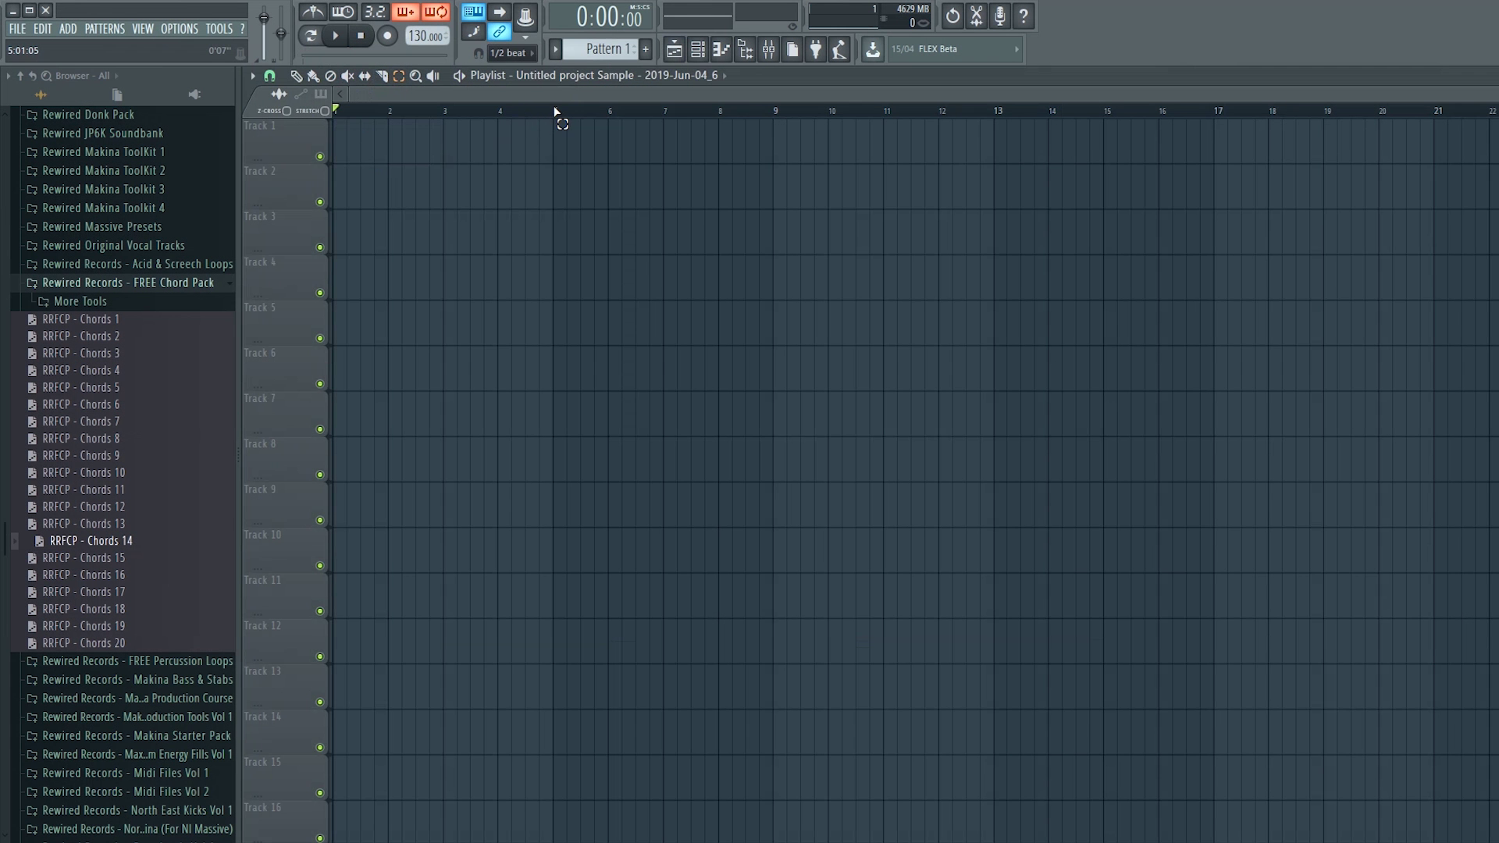
left_click_drag(552, 110, 220, 114)
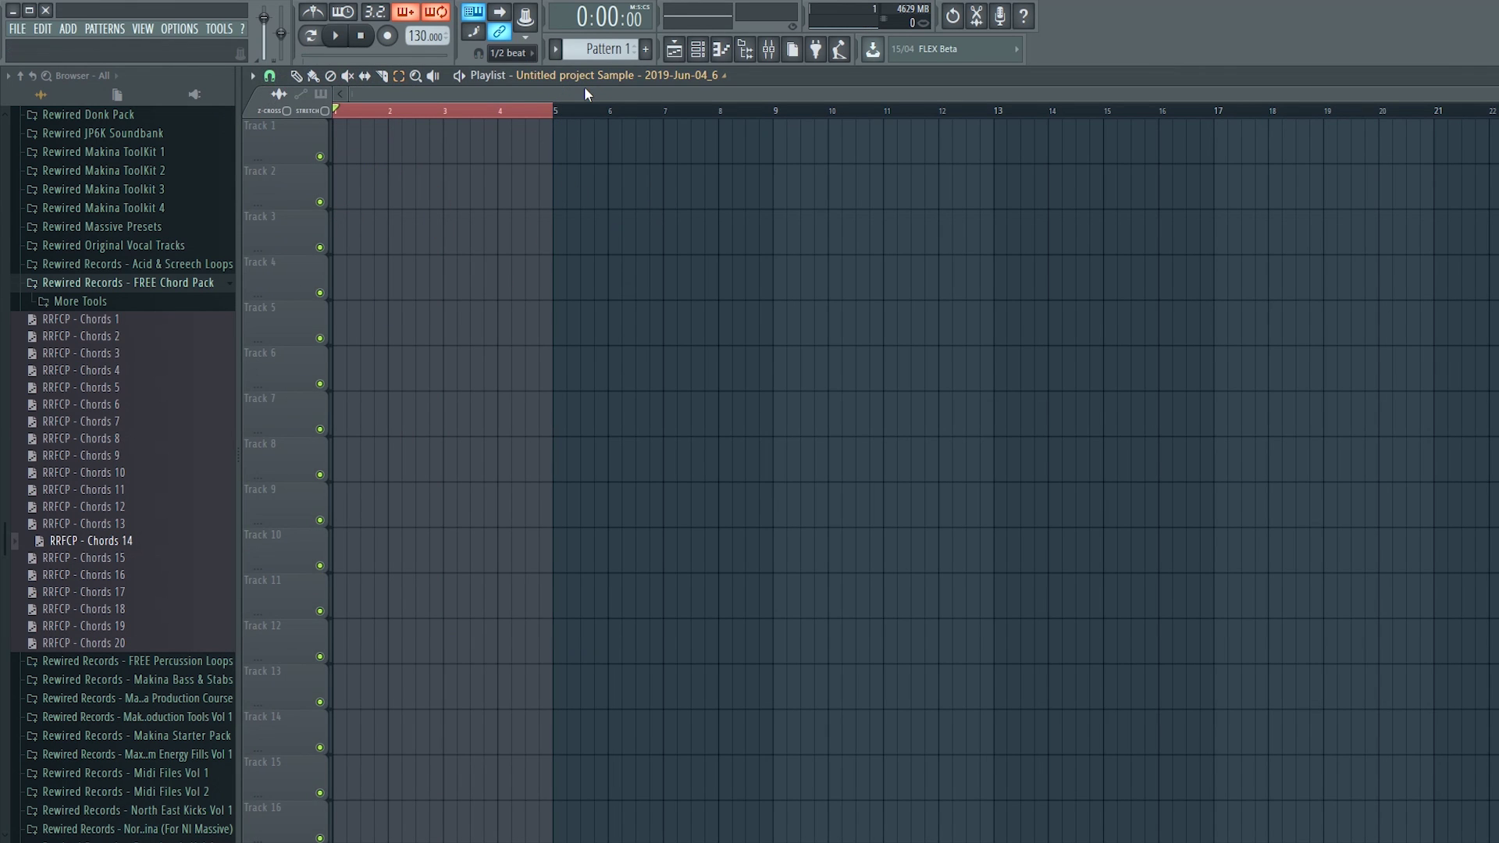
- Record a new take in the MIC Edison with On Play trigger over the looping four bars
left_click(769, 49)
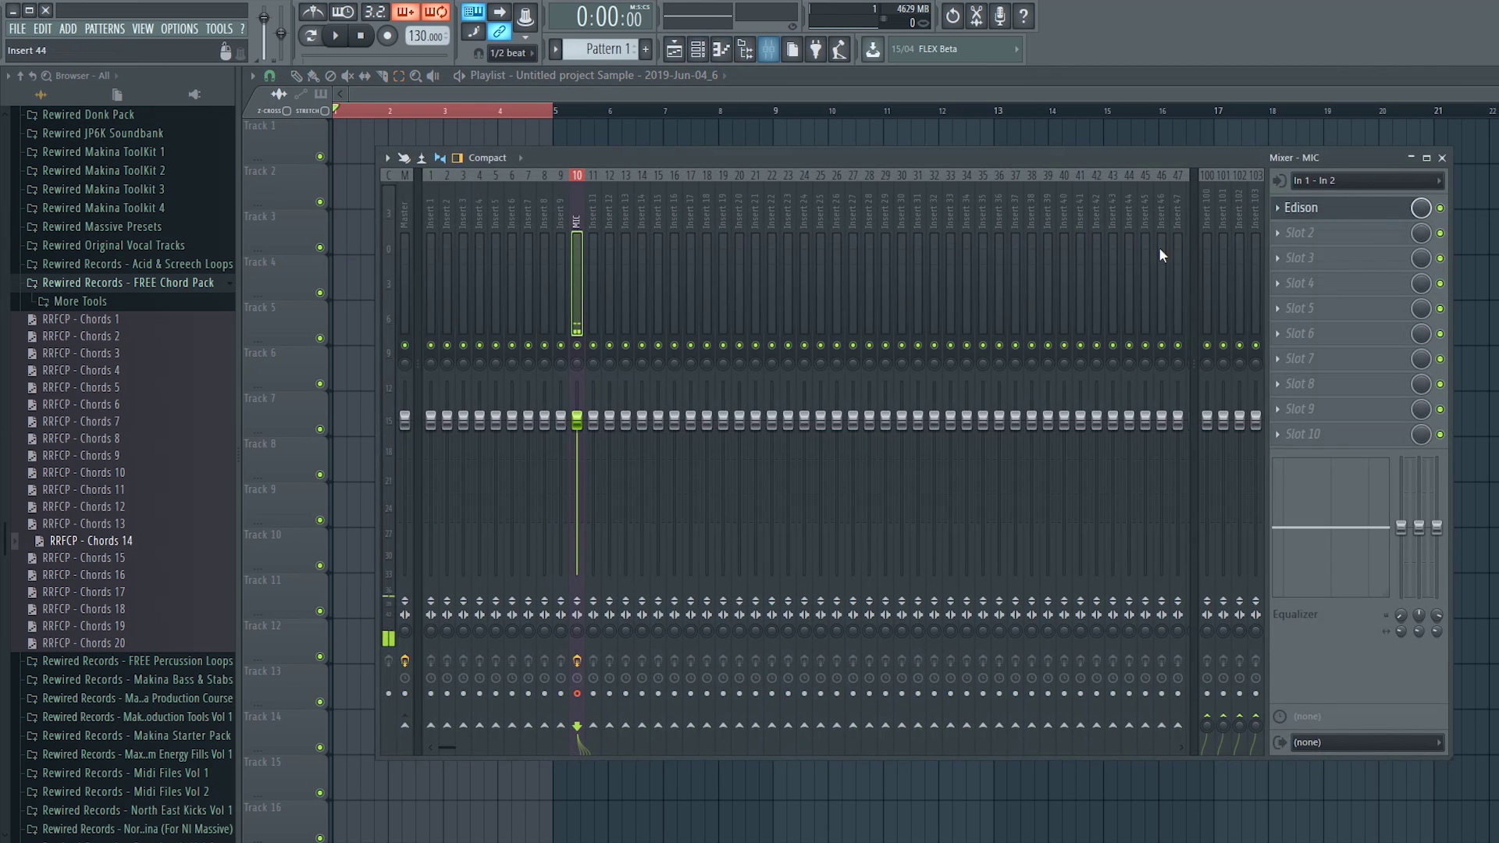
left_click(1347, 207)
left_click(1442, 158)
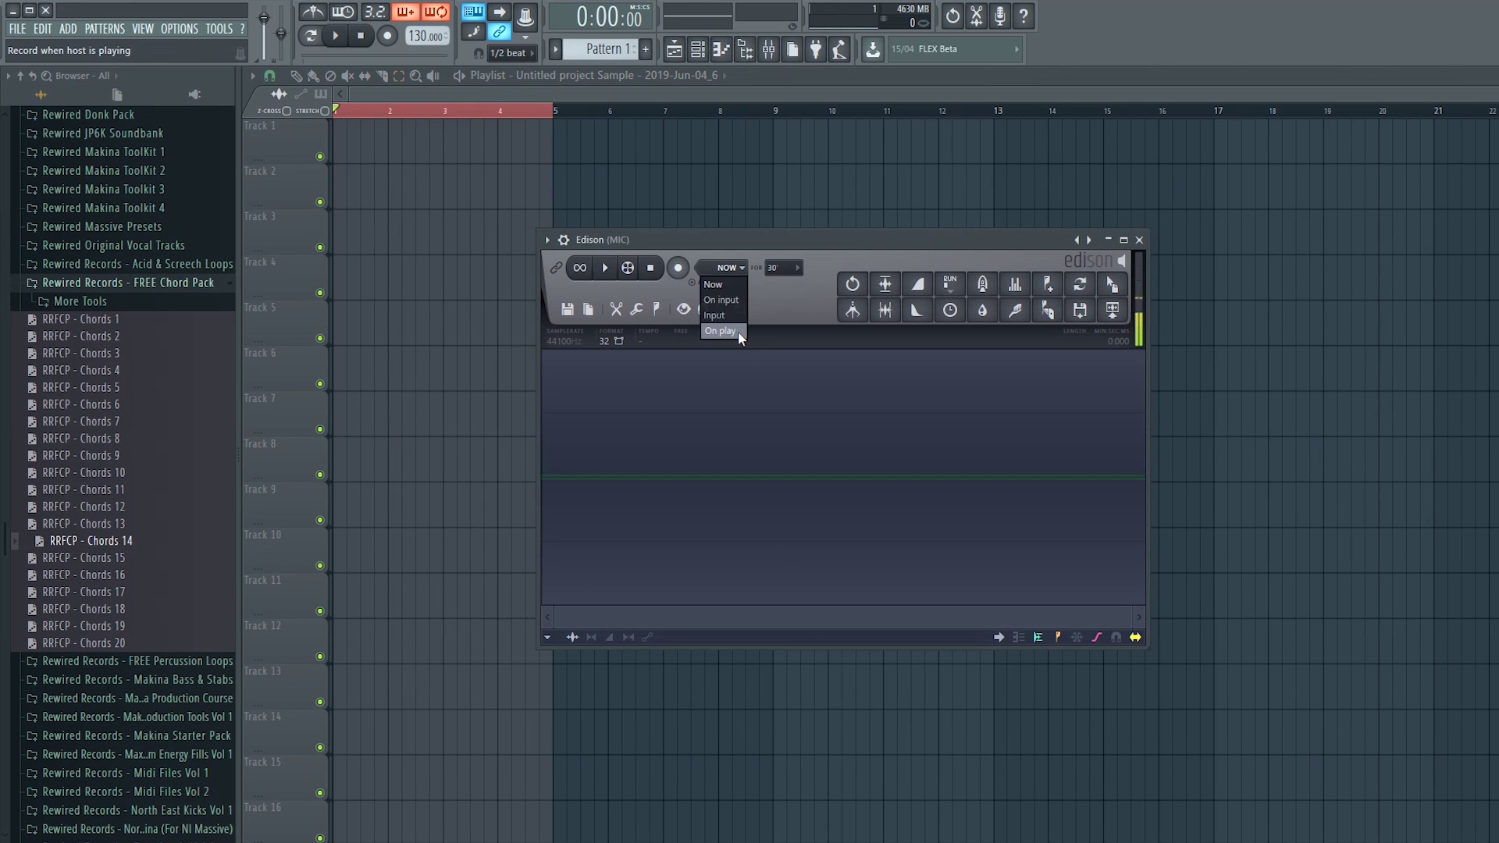
left_click(737, 331)
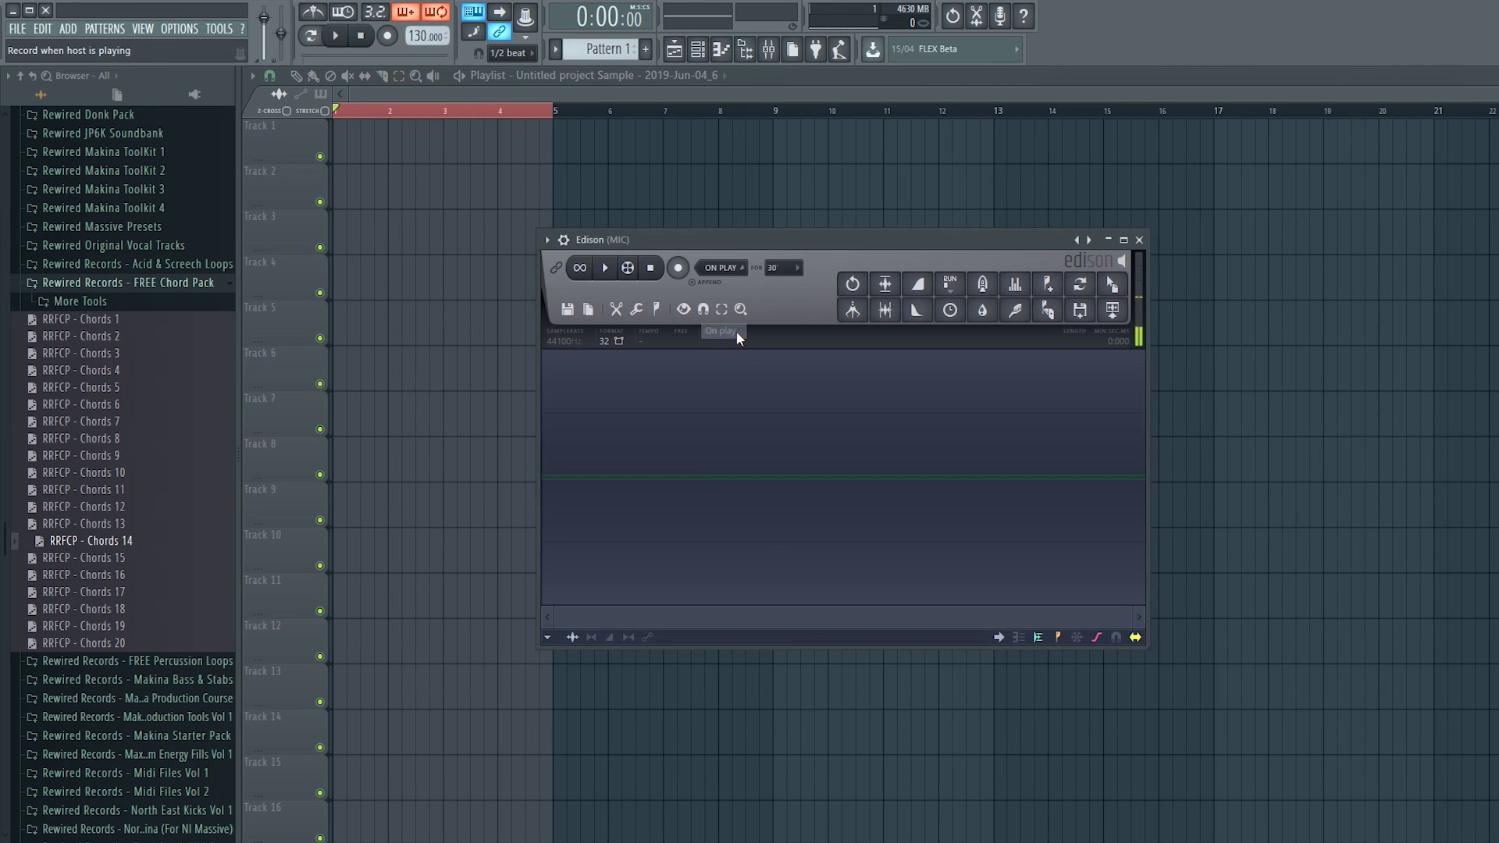
left_click(679, 268)
left_click(338, 39)
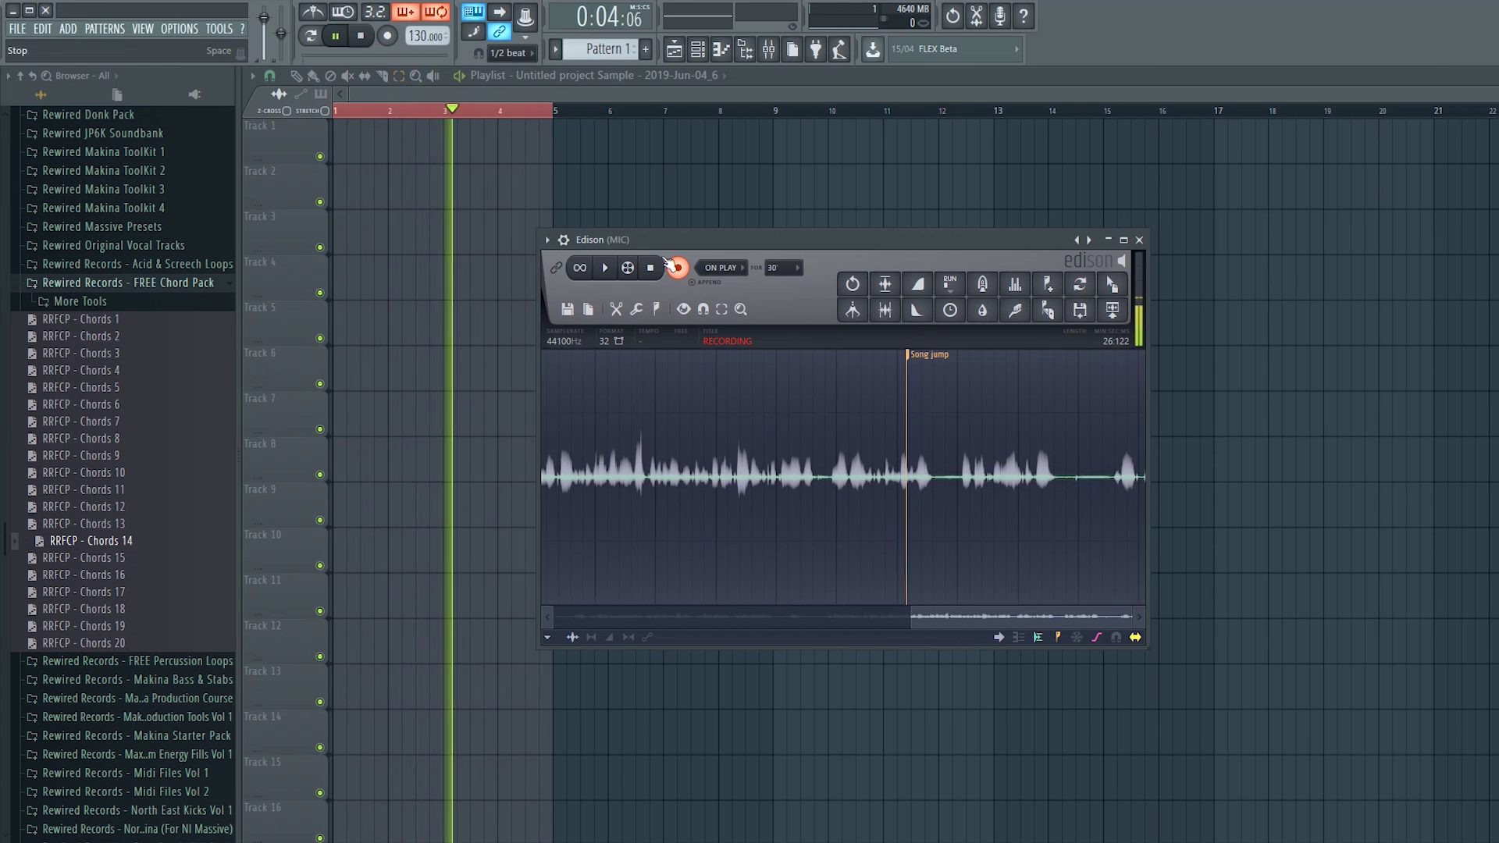
left_click(363, 37)
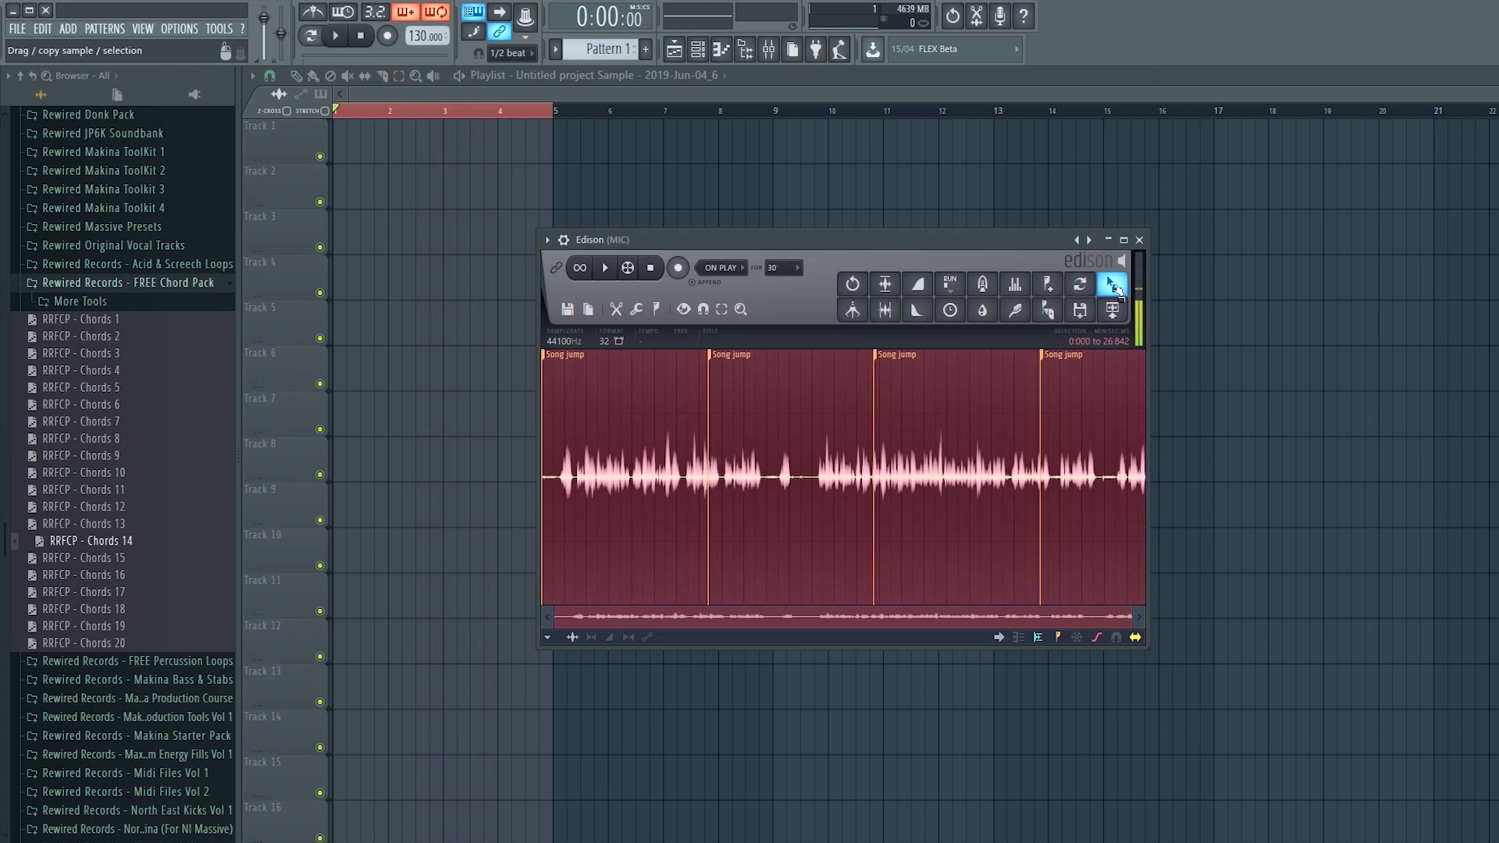
- Place the whole Edison take on Track 2 starting at bar 1
left_click_drag(1112, 285, 371, 199)
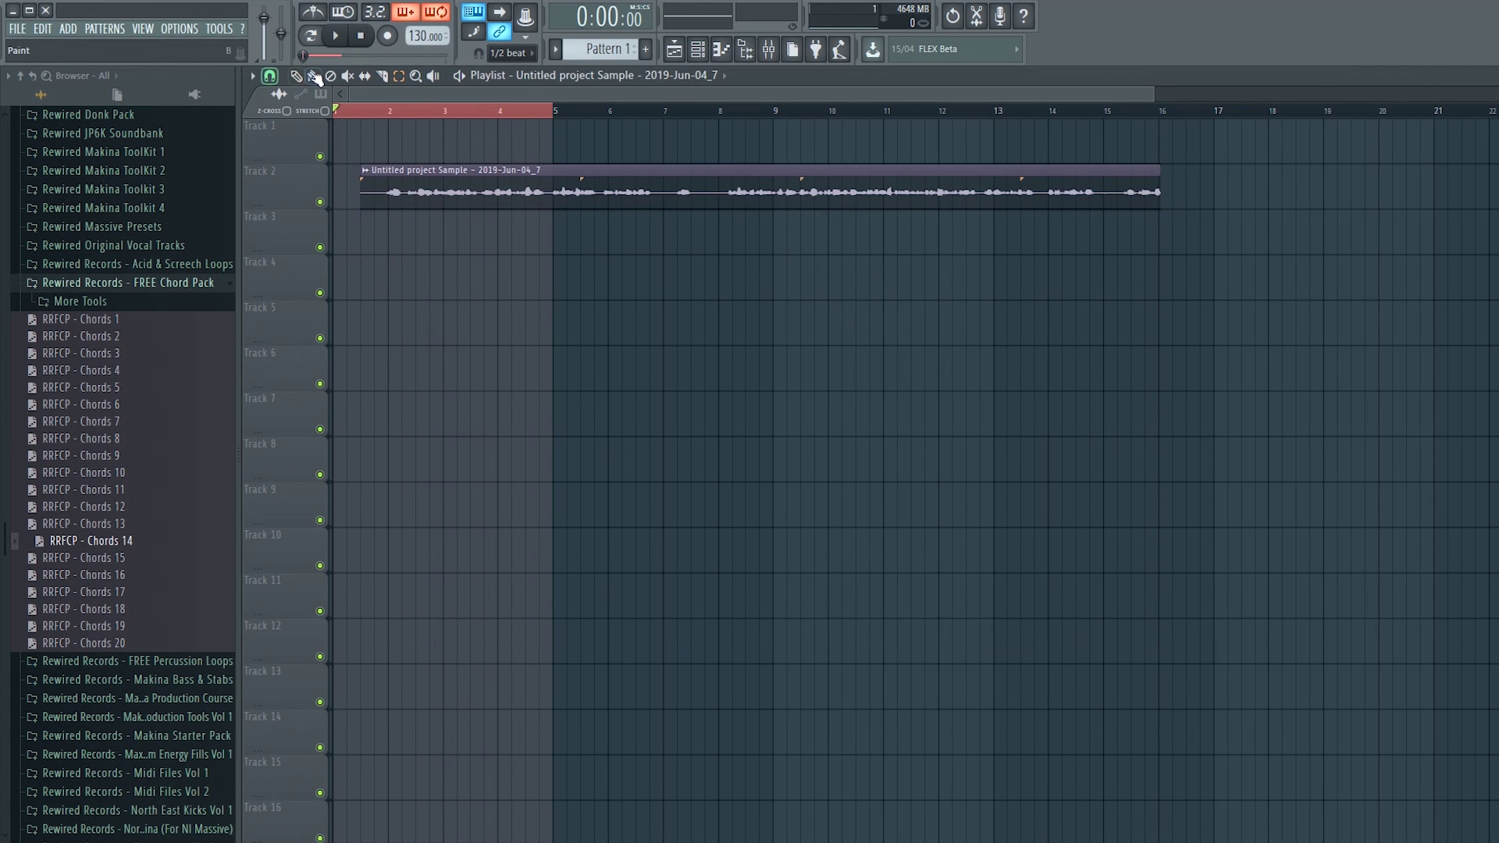
left_click_drag(582, 185, 554, 185)
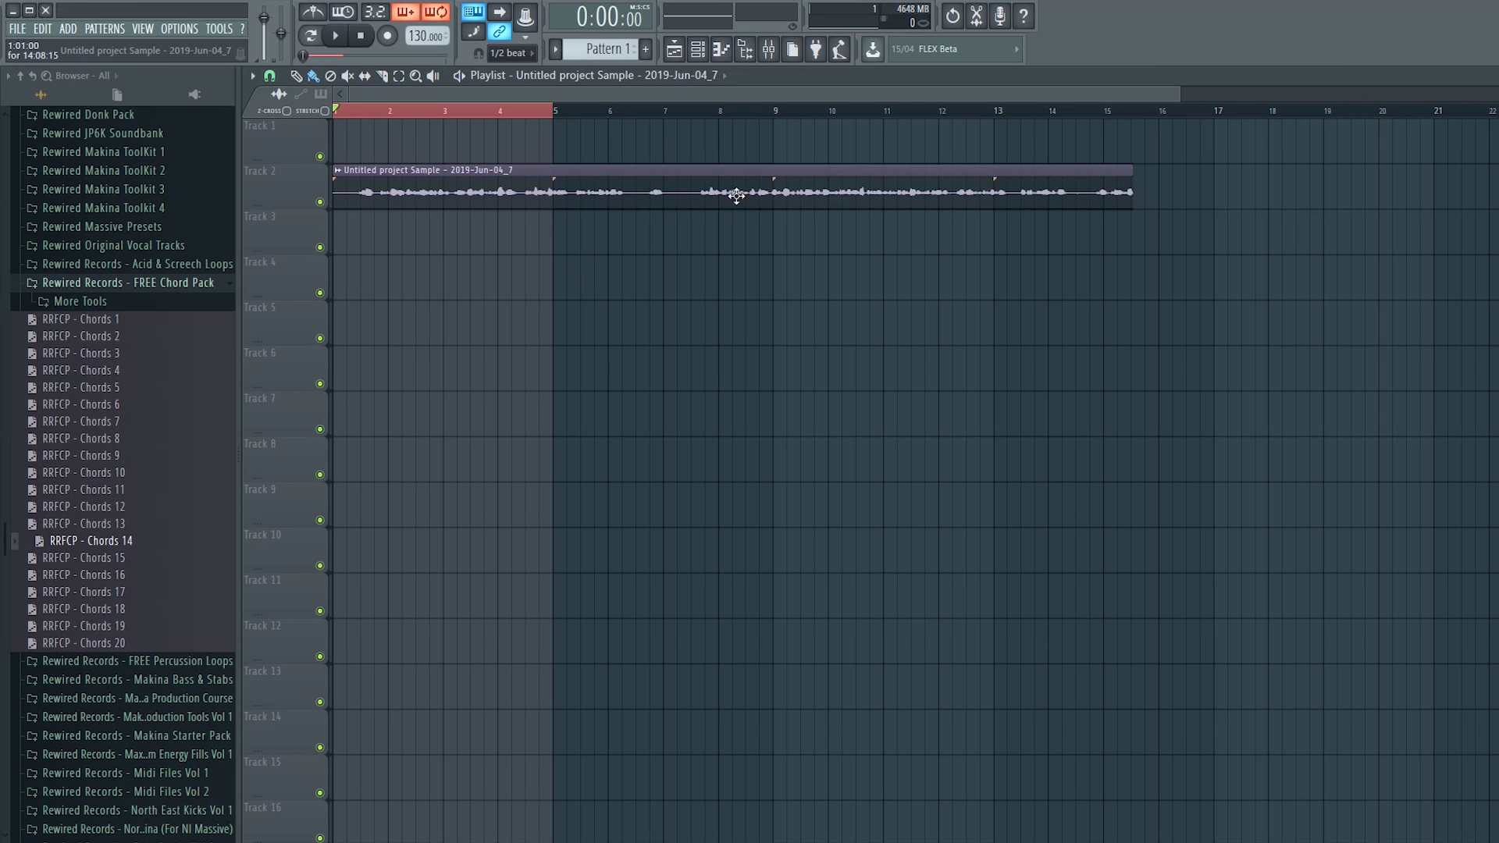
key("F9")
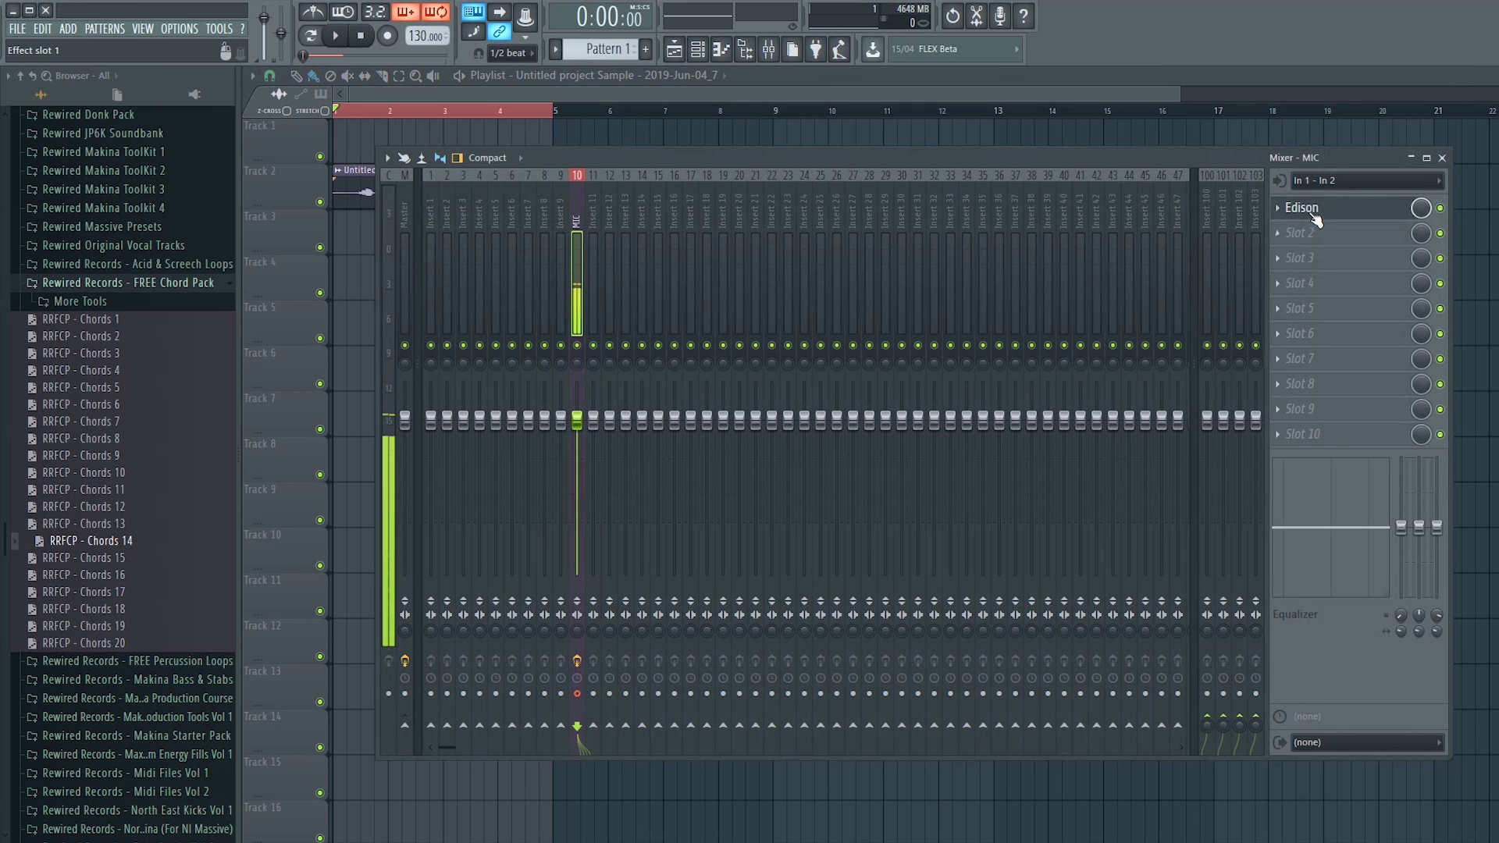
- Drag the third loop pass from the MIC Edison onto Track 3
left_click(1302, 207)
left_click(1441, 157)
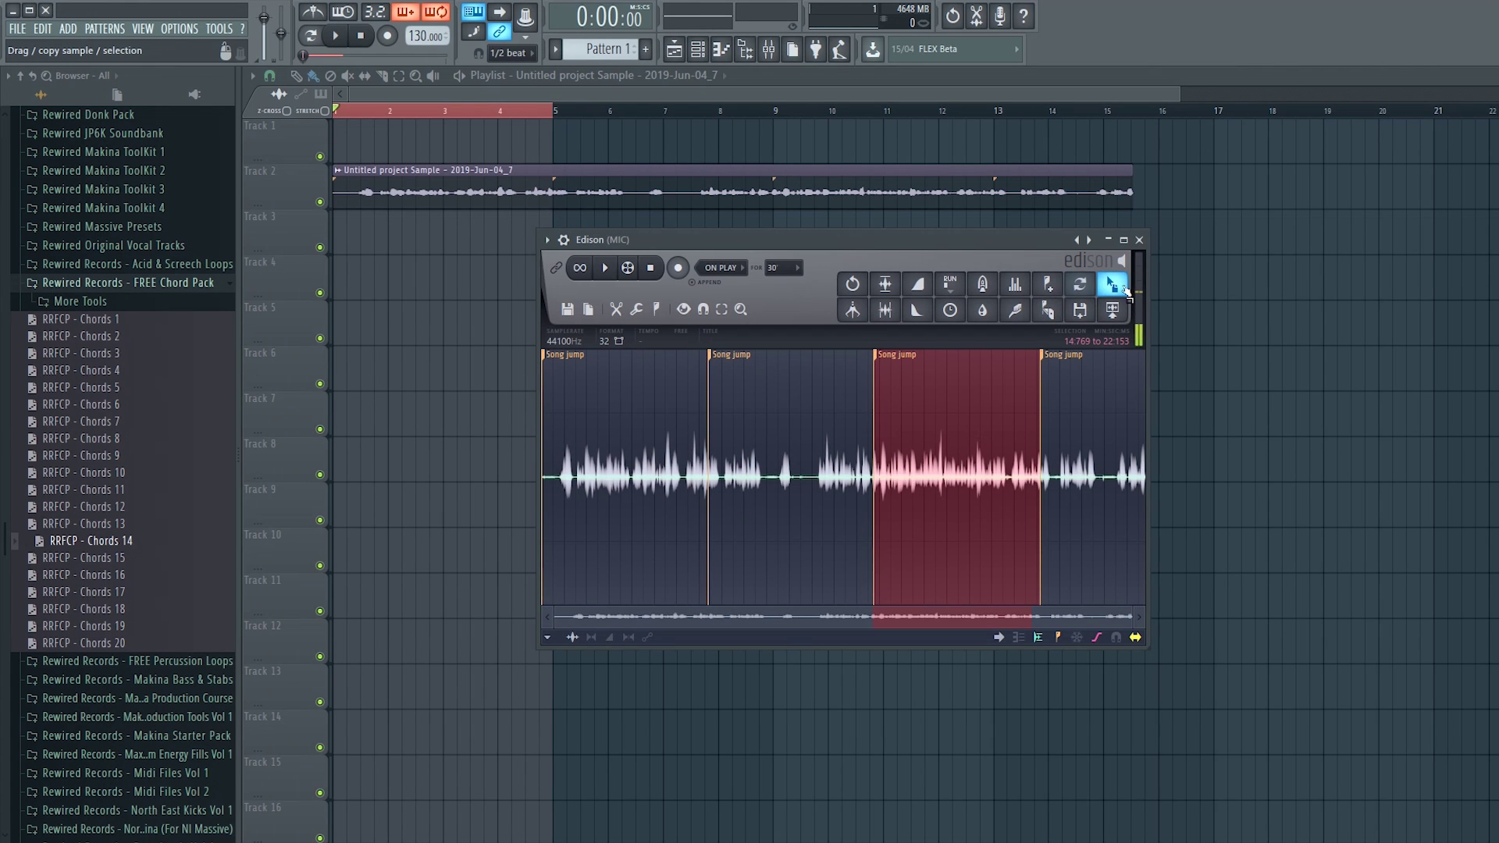
mouse_move(1081, 285)
left_mouse_down()
mouse_move(384, 249)
mouse_move(387, 228)
left_mouse_up()
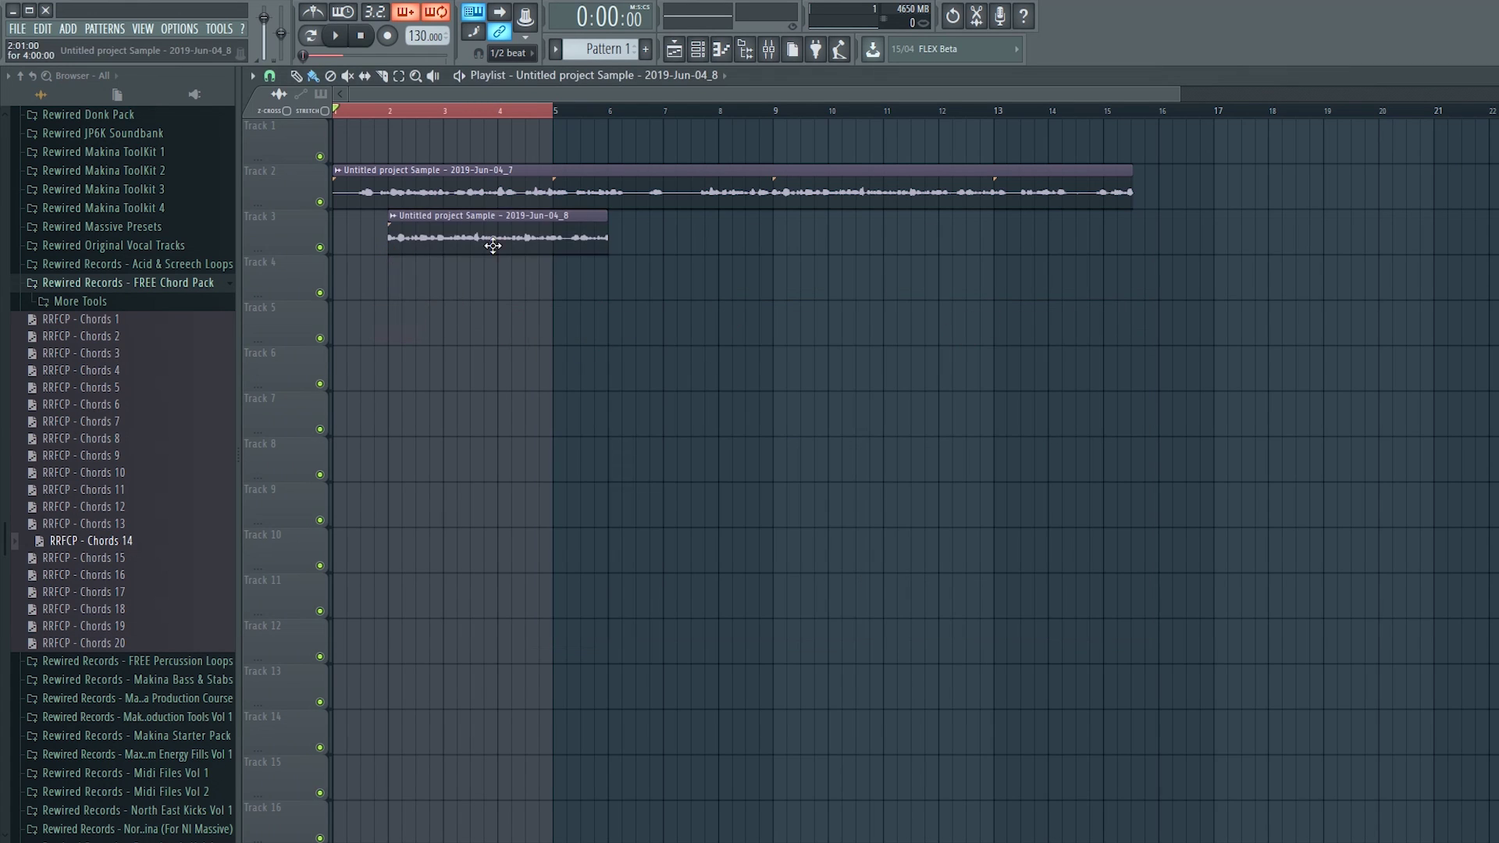
left_click_drag(492, 228, 351, 228)
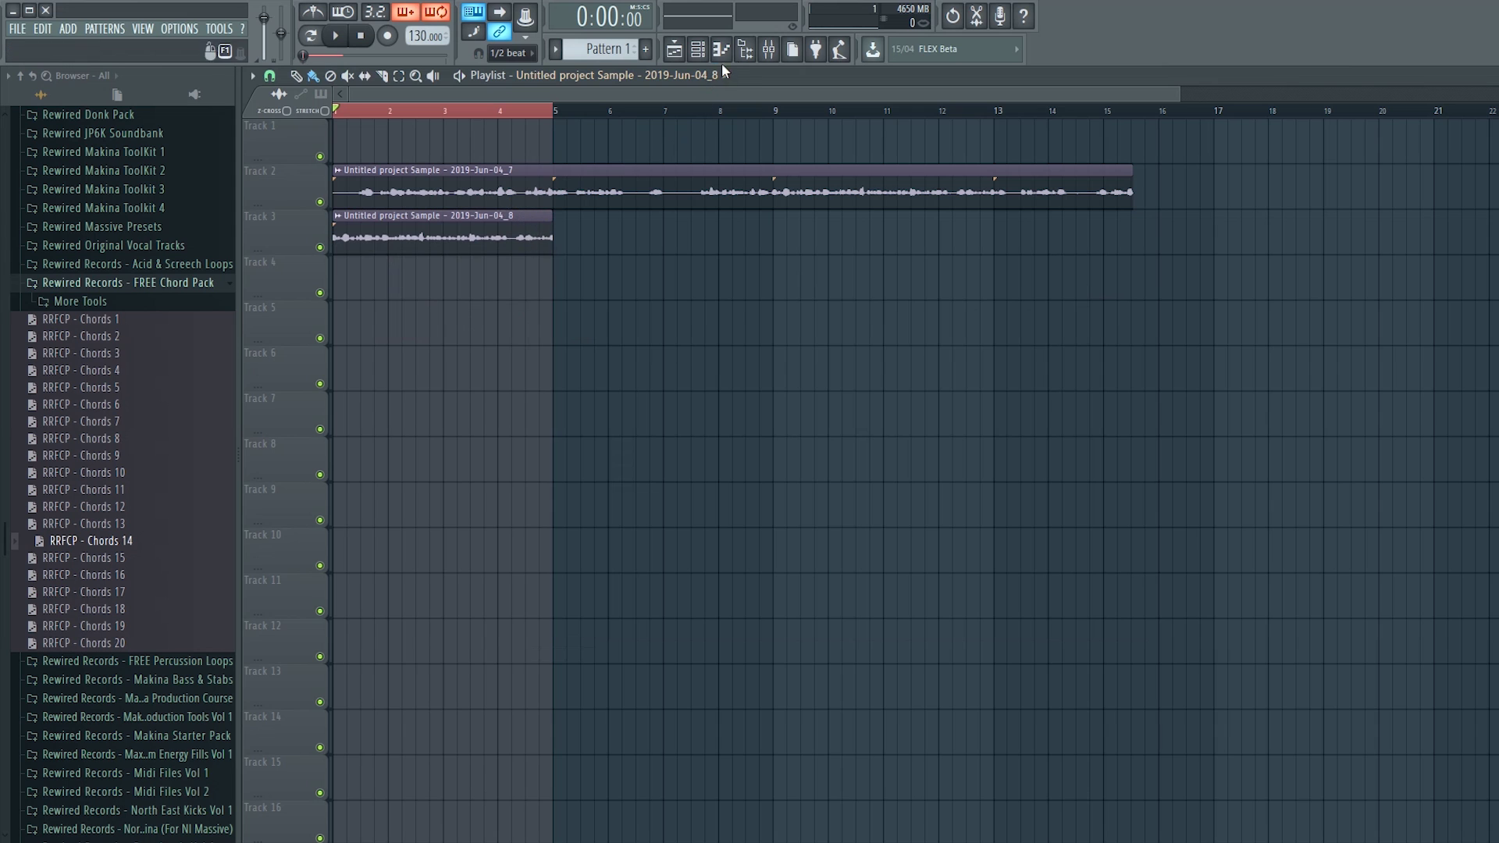
- Play back the take in the MIC insert's Edison from near its start, then close Edison
left_click(766, 49)
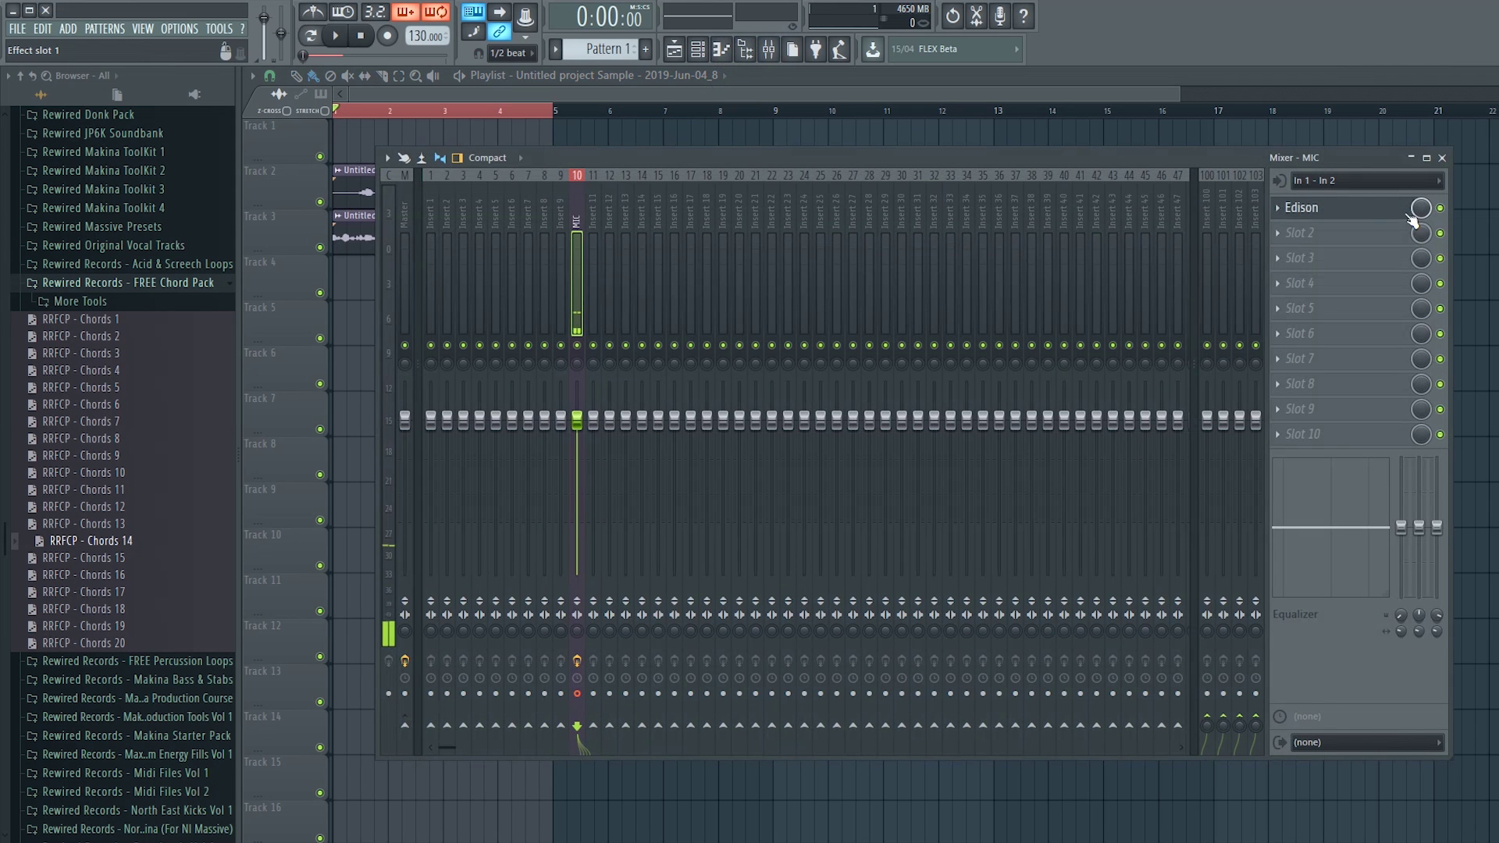
left_click(1344, 208)
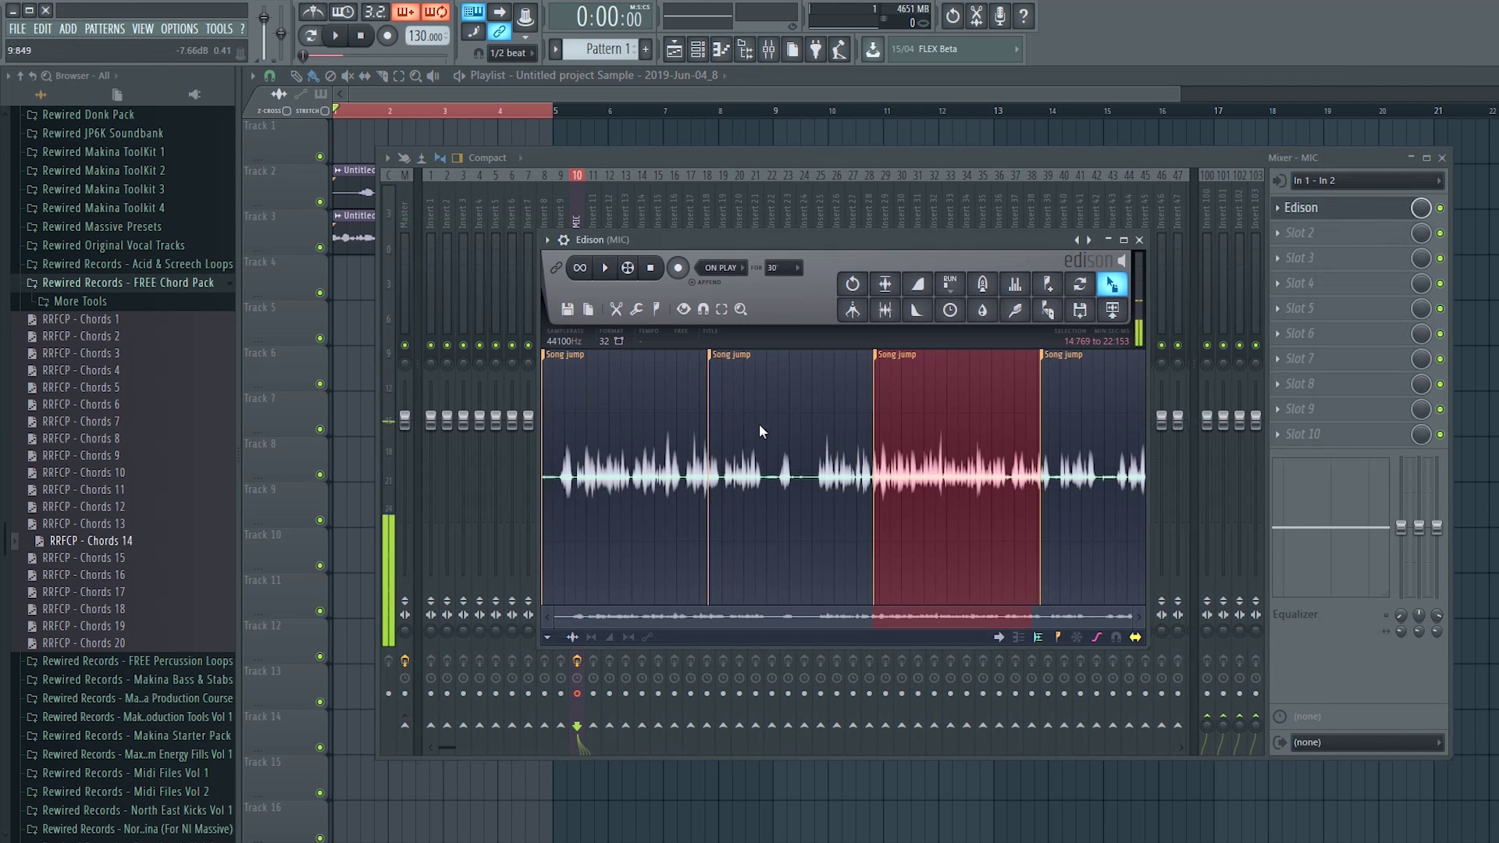
left_click(652, 413)
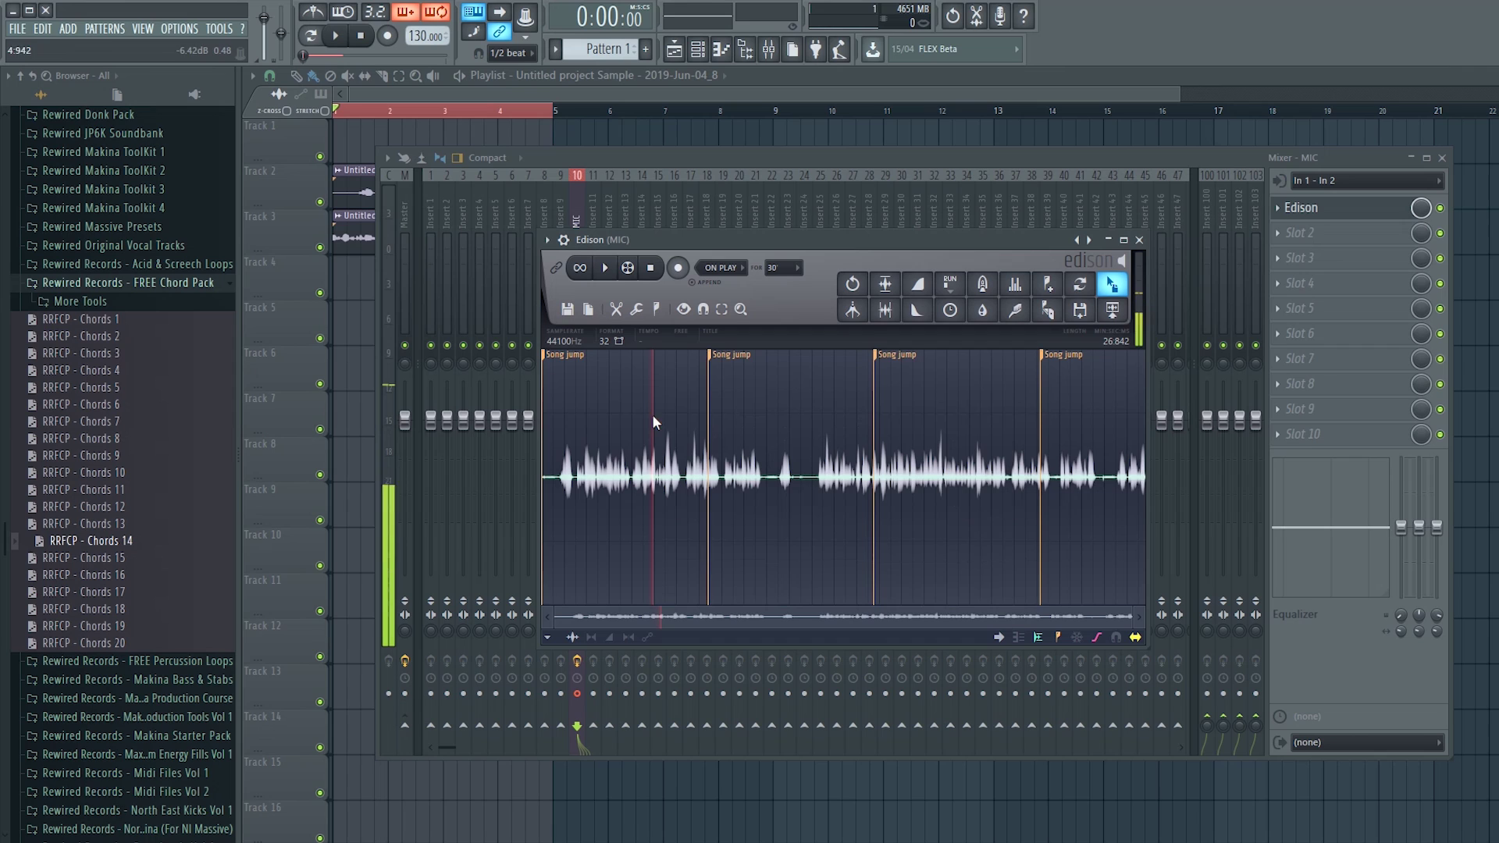
left_click(565, 431)
key("space")
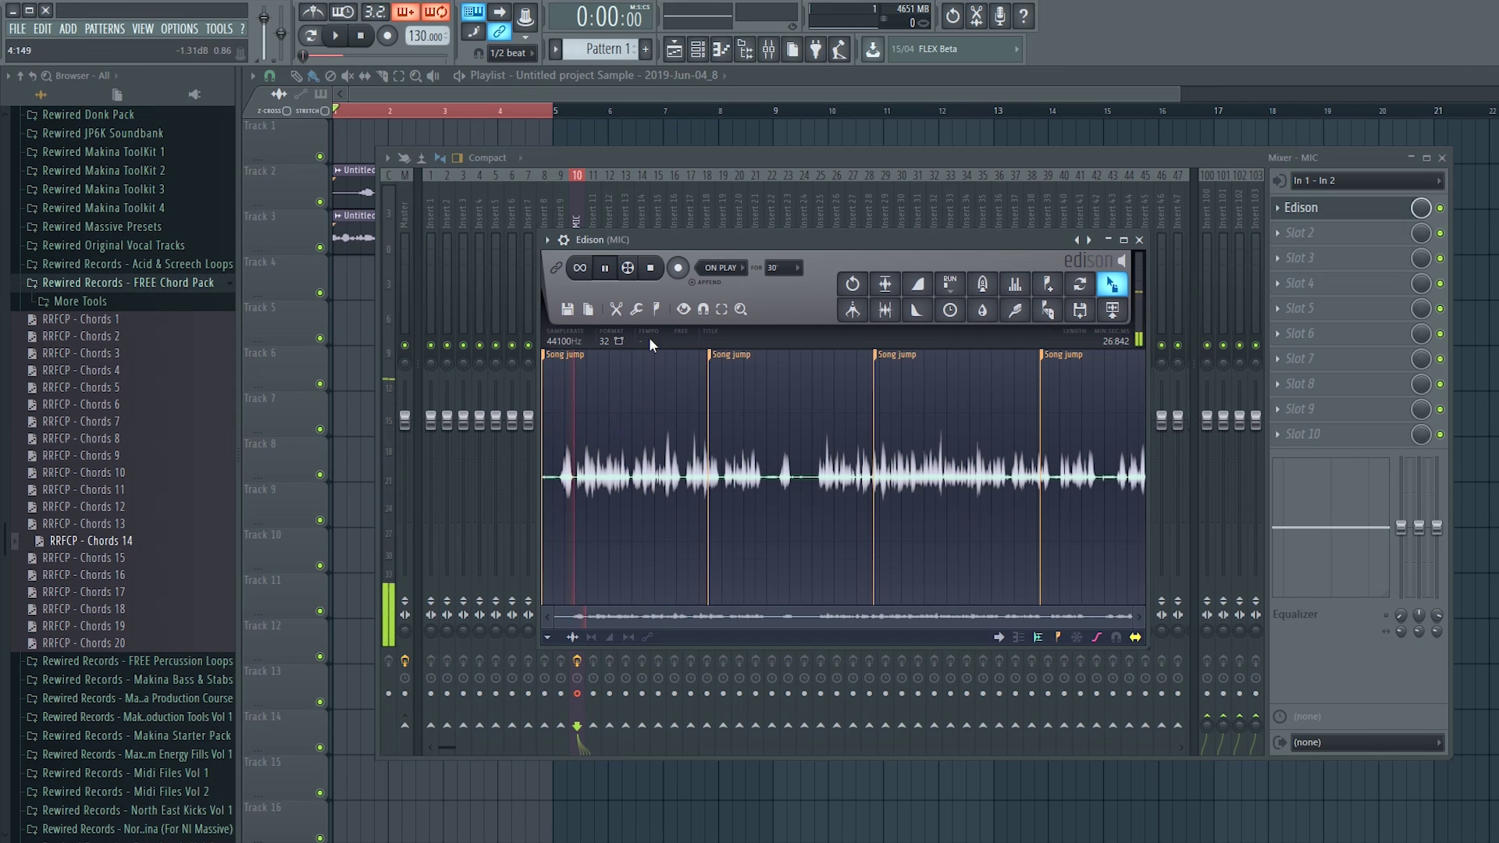
key("space")
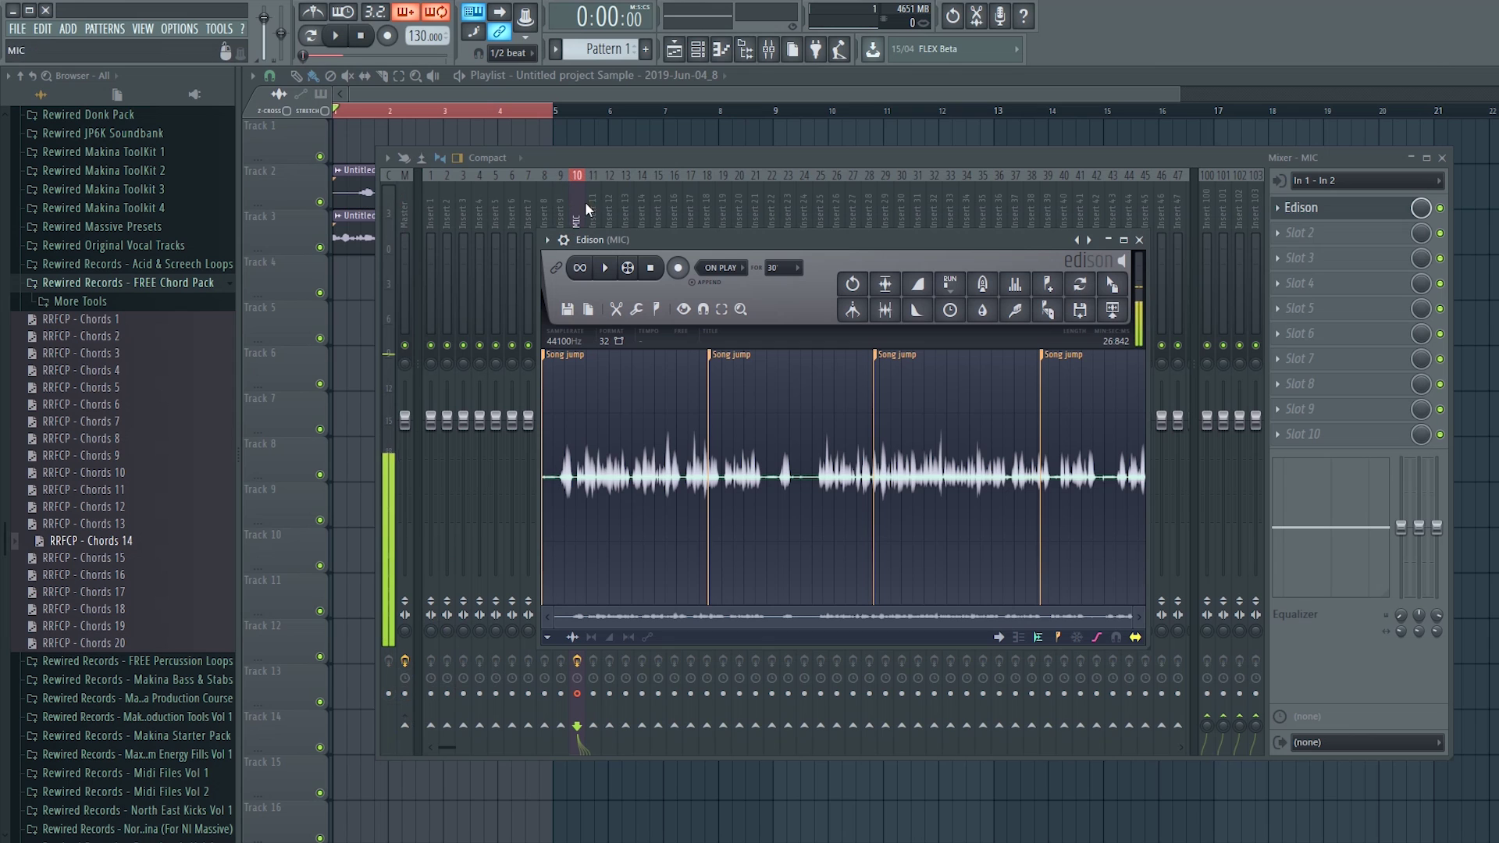
left_click(626, 221)
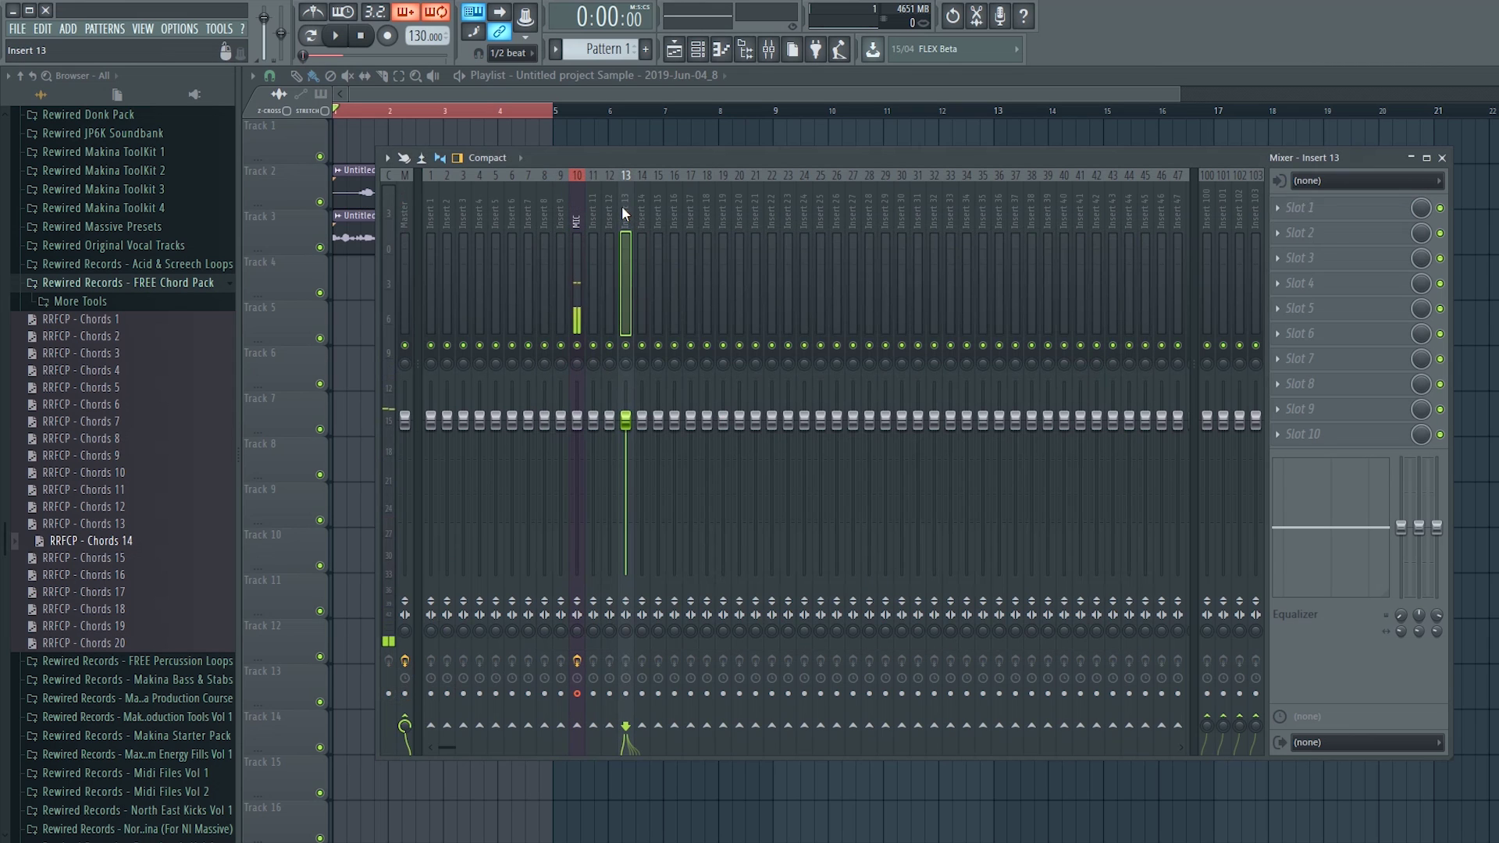
- Load Edison into the master track's first slot and move its window right
left_click(1292, 208)
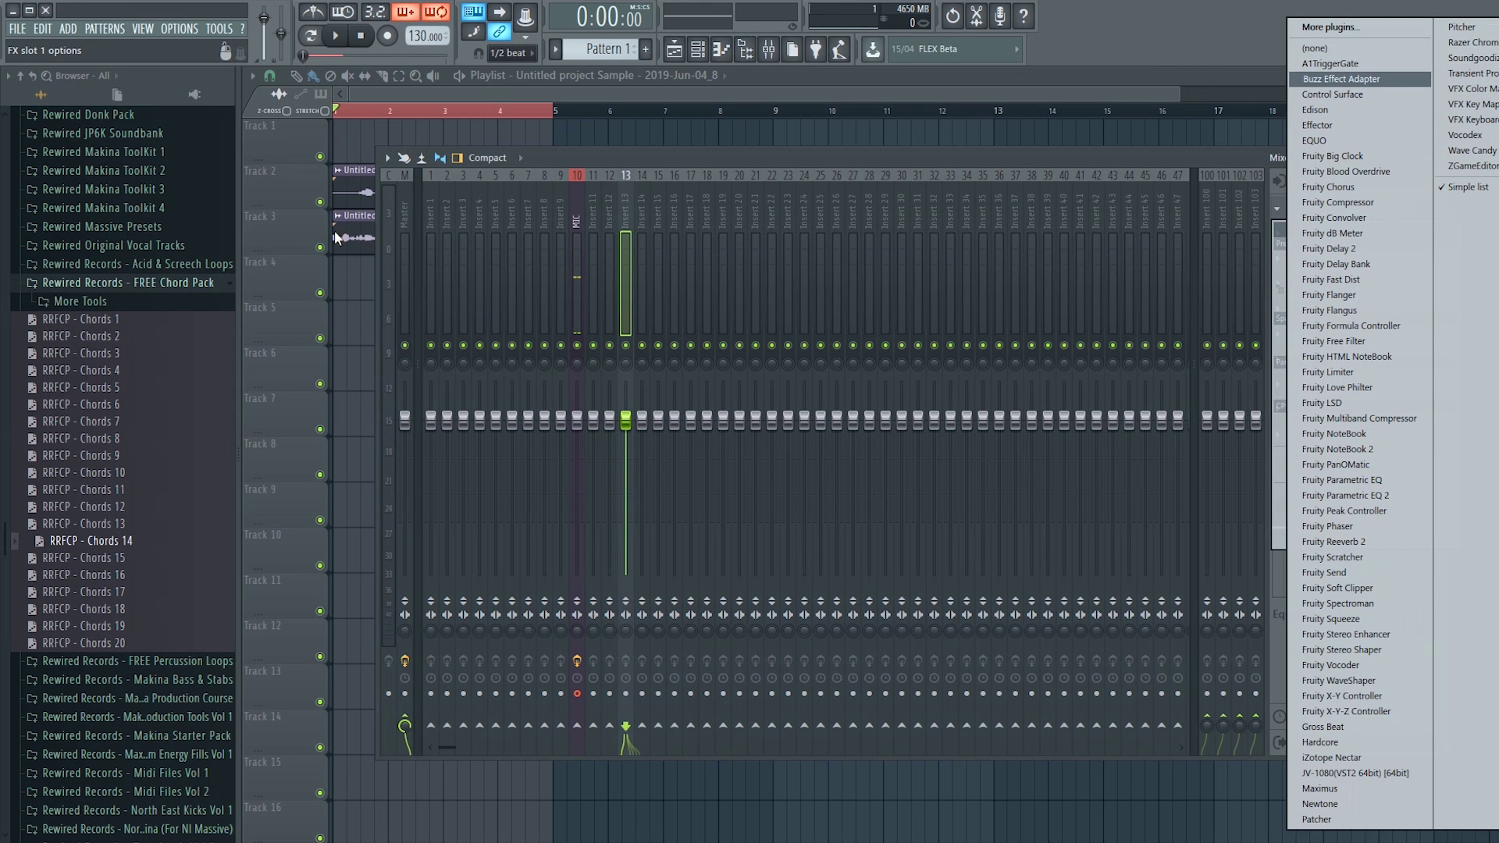
left_click(407, 205)
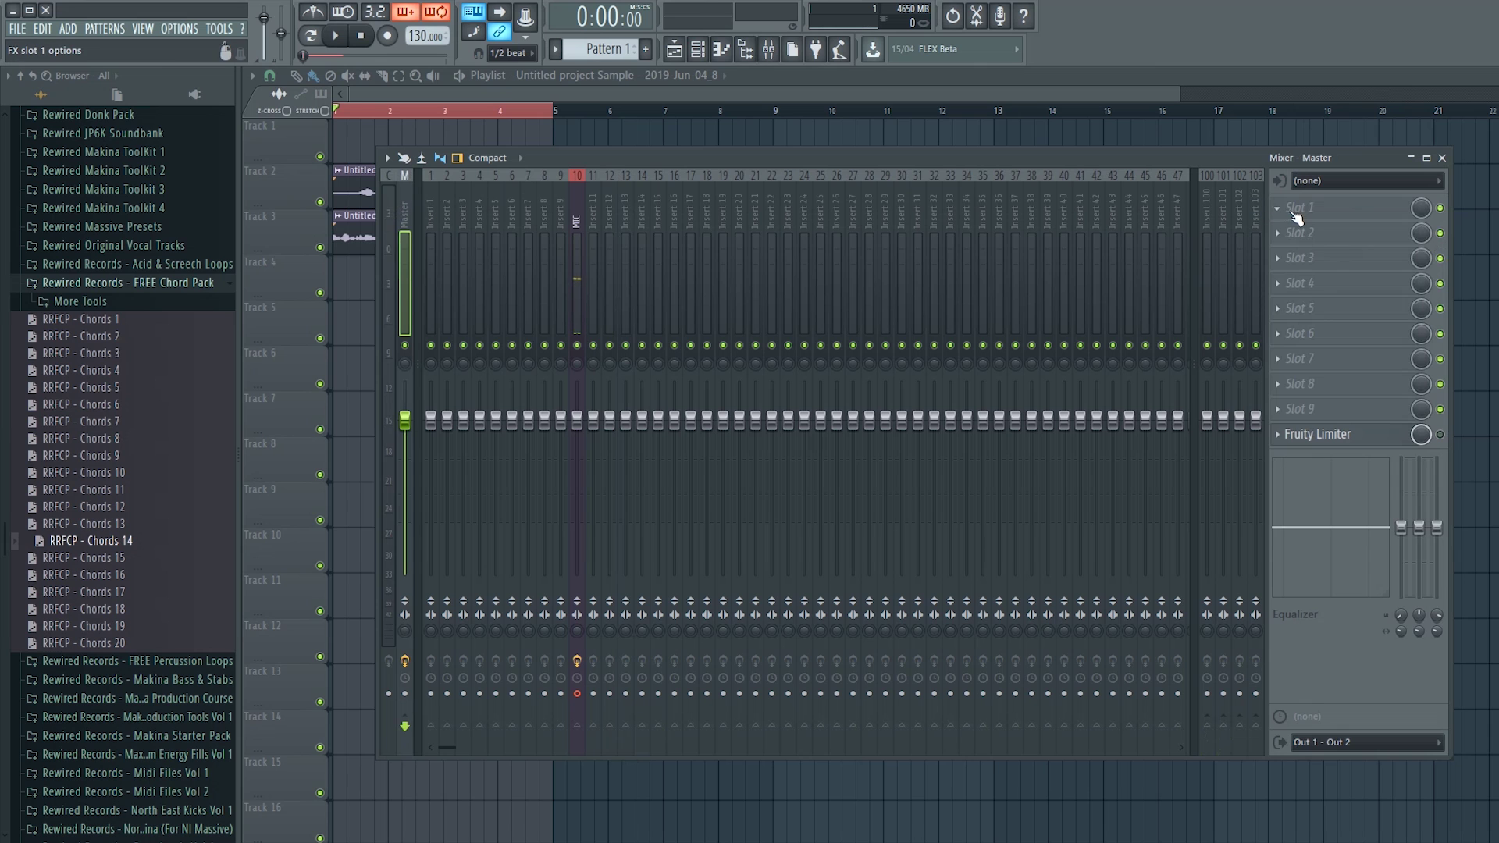
left_click(1295, 211)
left_click(1322, 117)
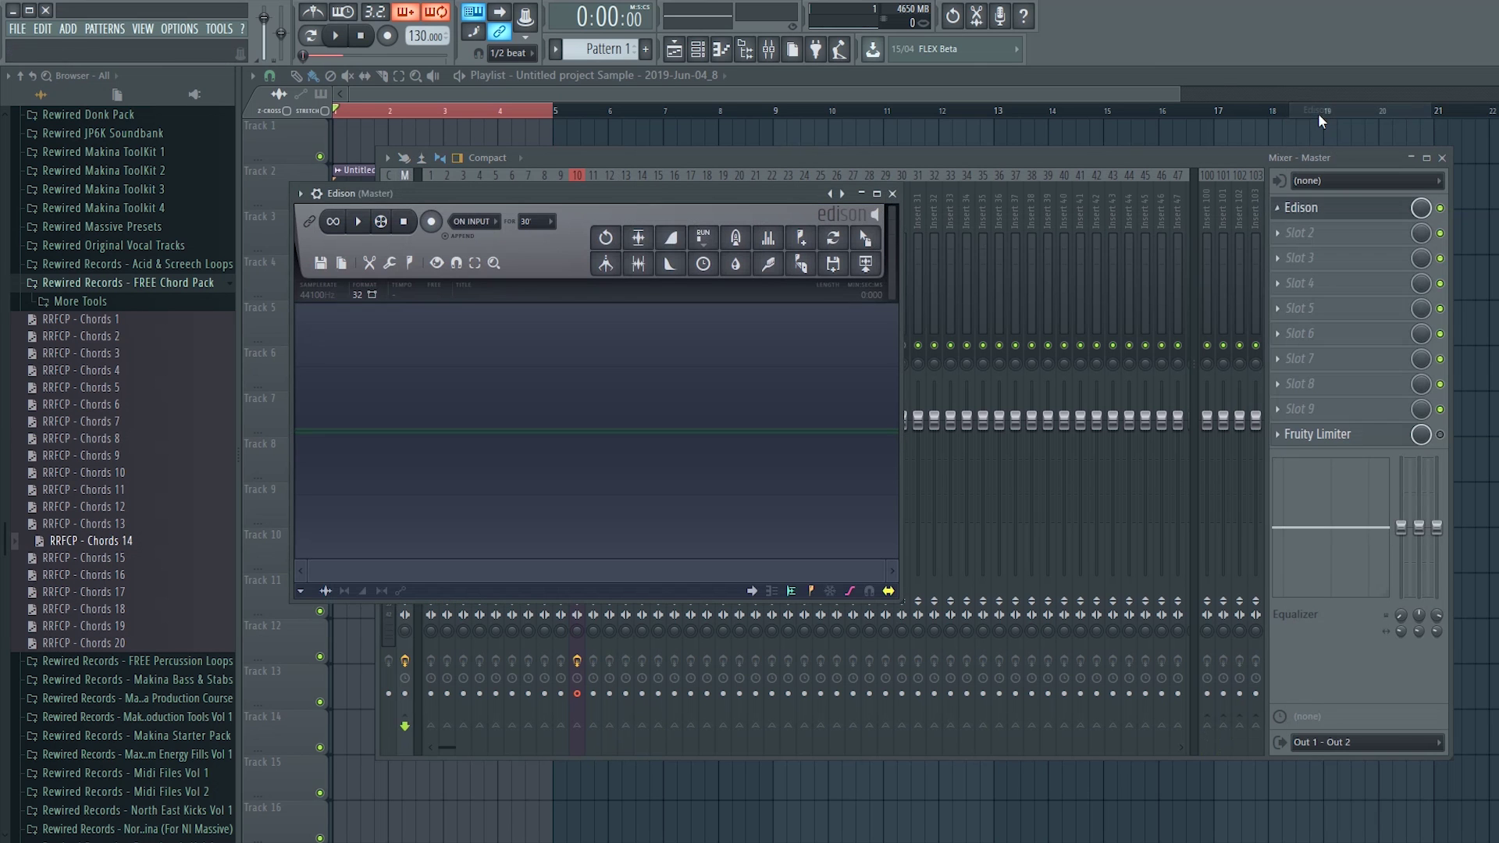
left_click_drag(666, 195, 1133, 219)
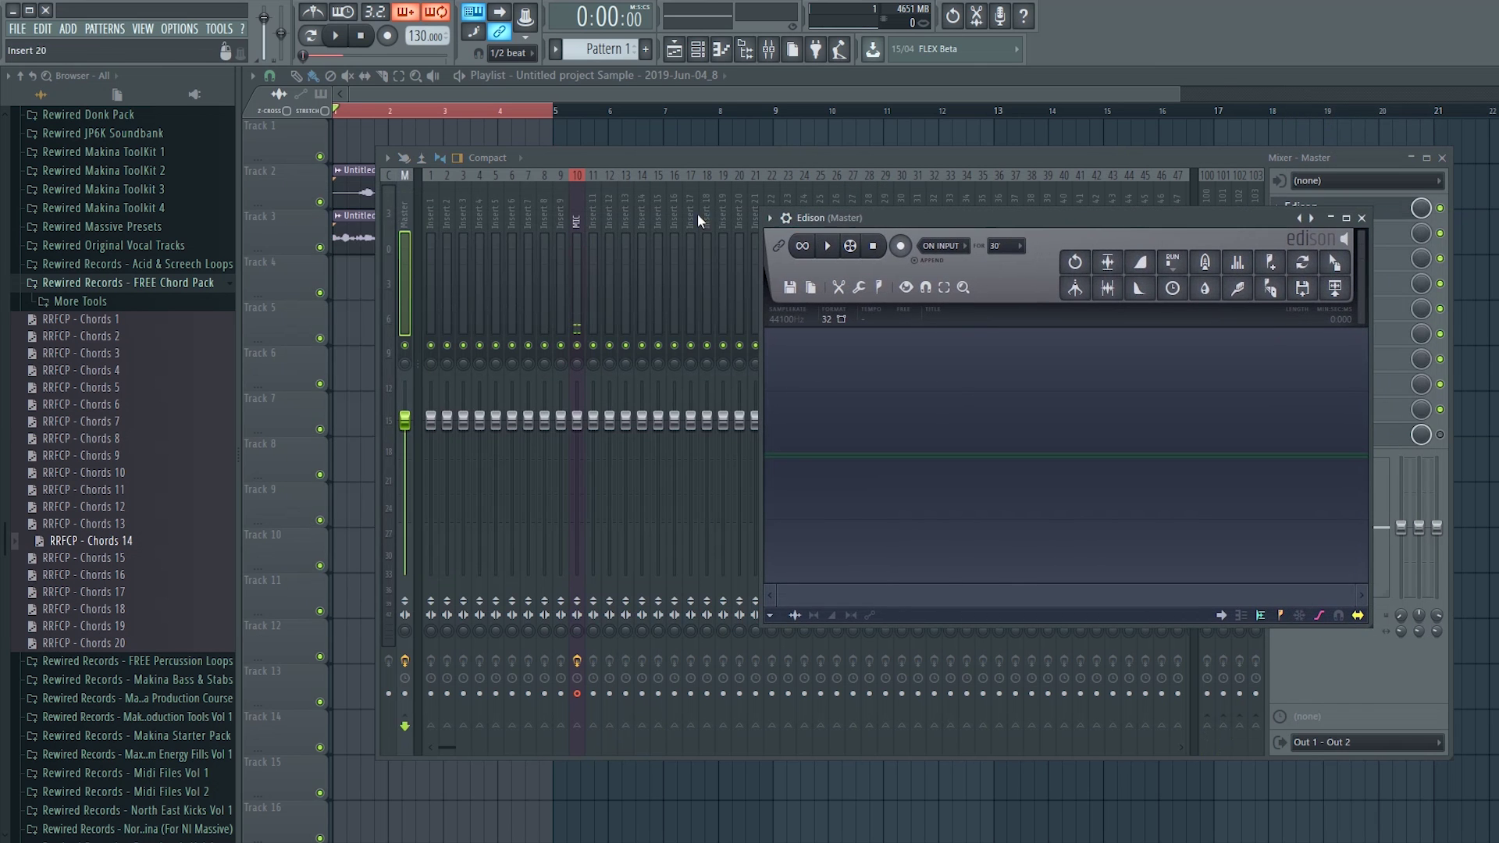
- Reopen the MIC insert's Edison alongside it and close the mixer
left_click(579, 214)
left_click(1335, 209)
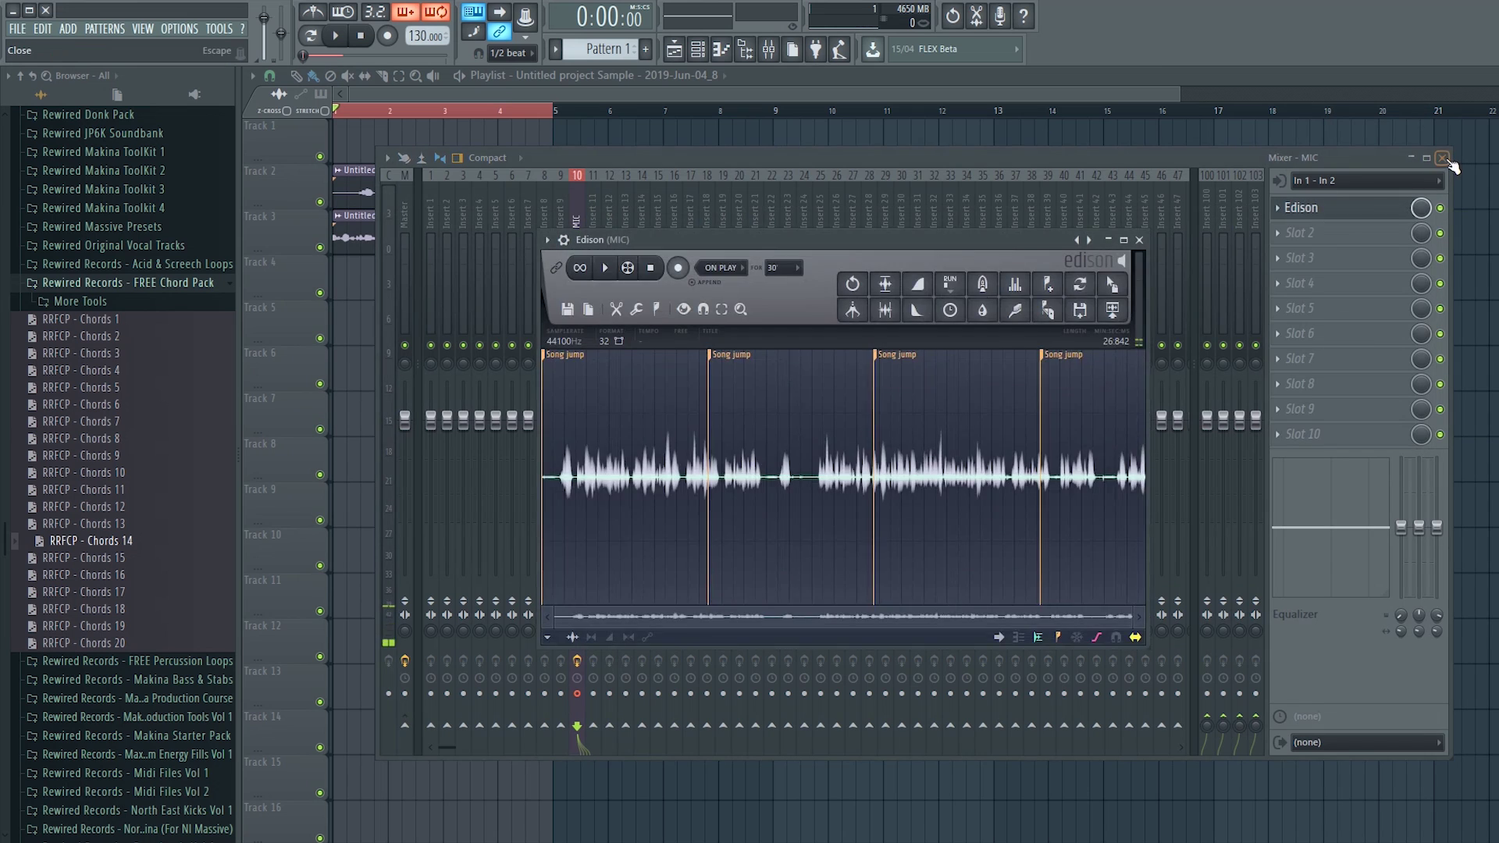
key("F9")
- Copy the MIC Edison's recorded take into the Master Edison, close the MIC Edison, and play the take
left_click_drag(1027, 244, 604, 216)
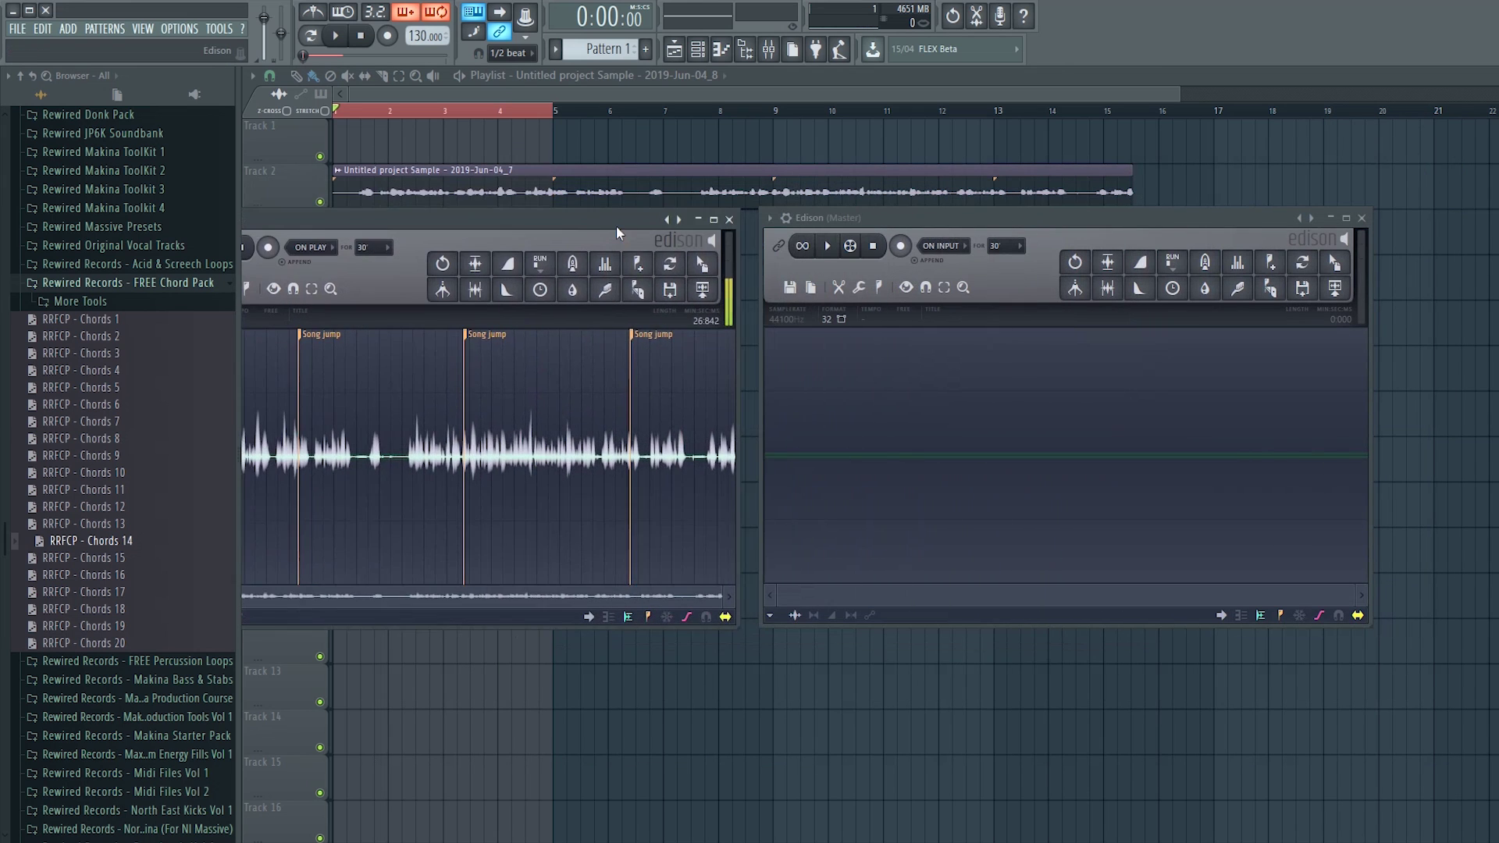
left_click_drag(688, 255, 925, 469)
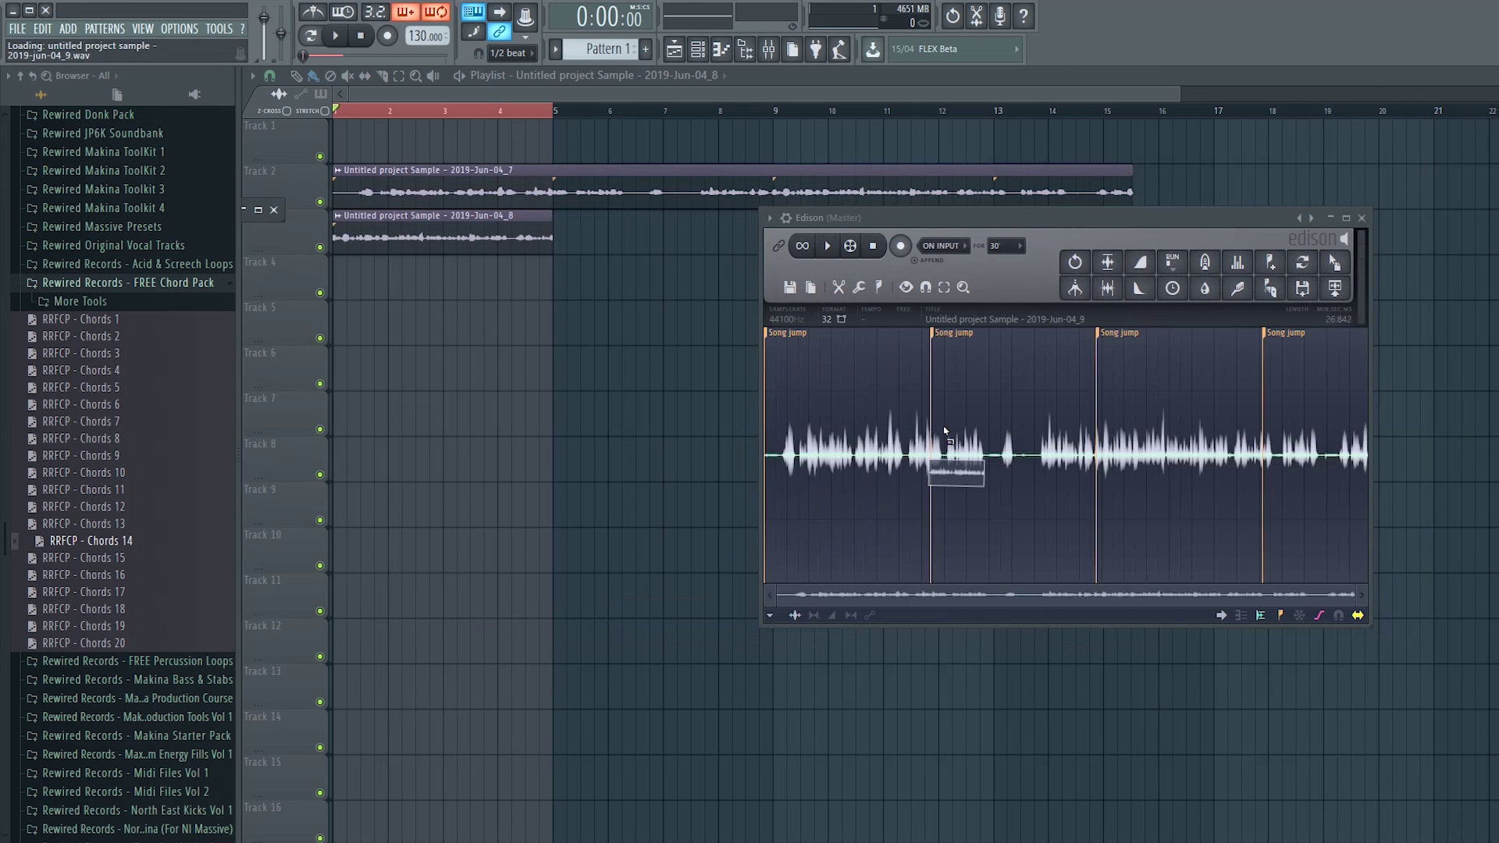
left_click(717, 210)
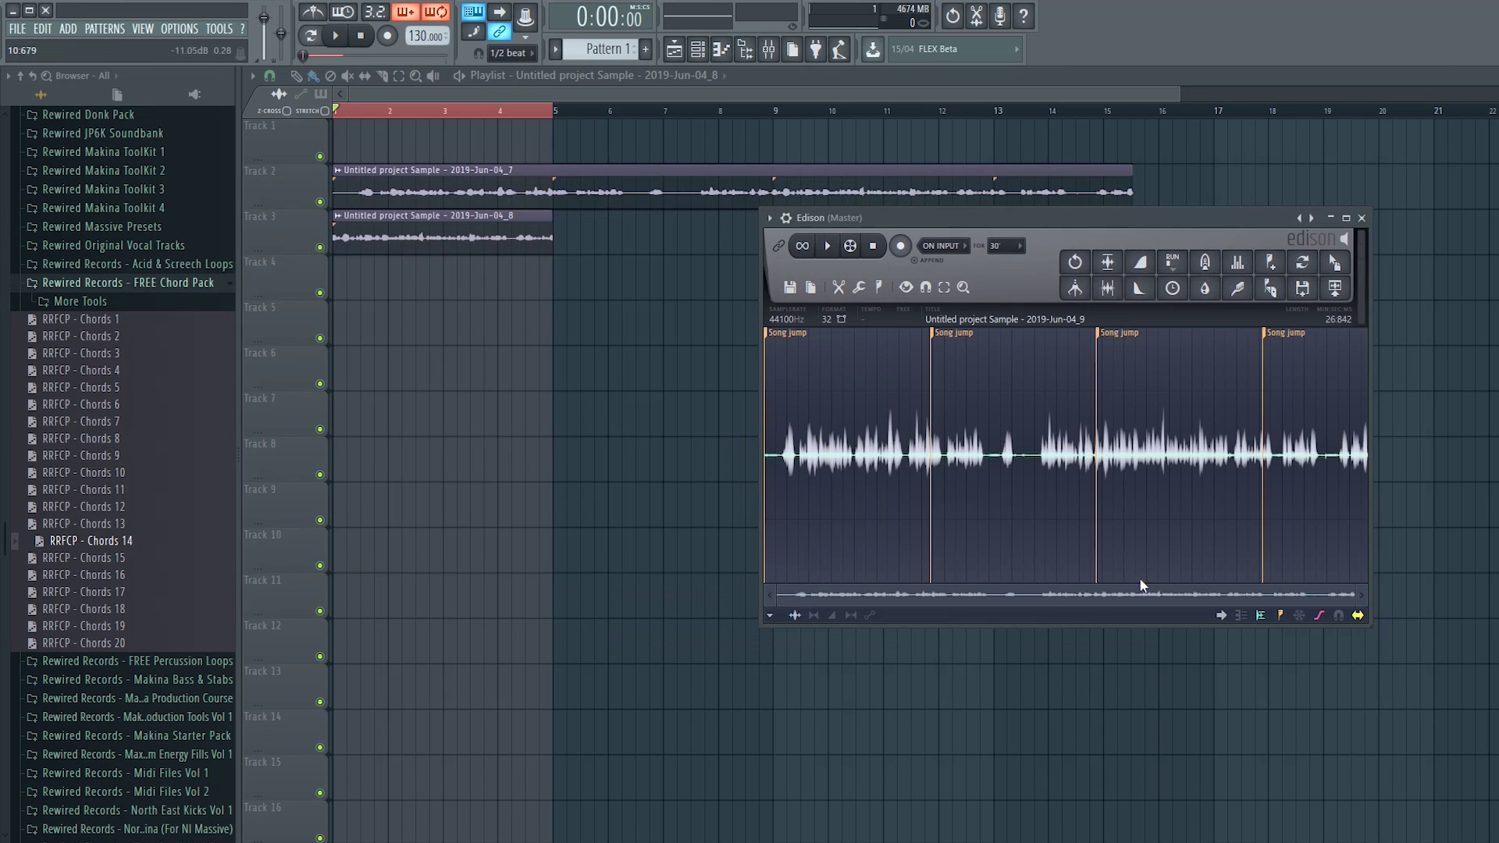
left_click(828, 247)
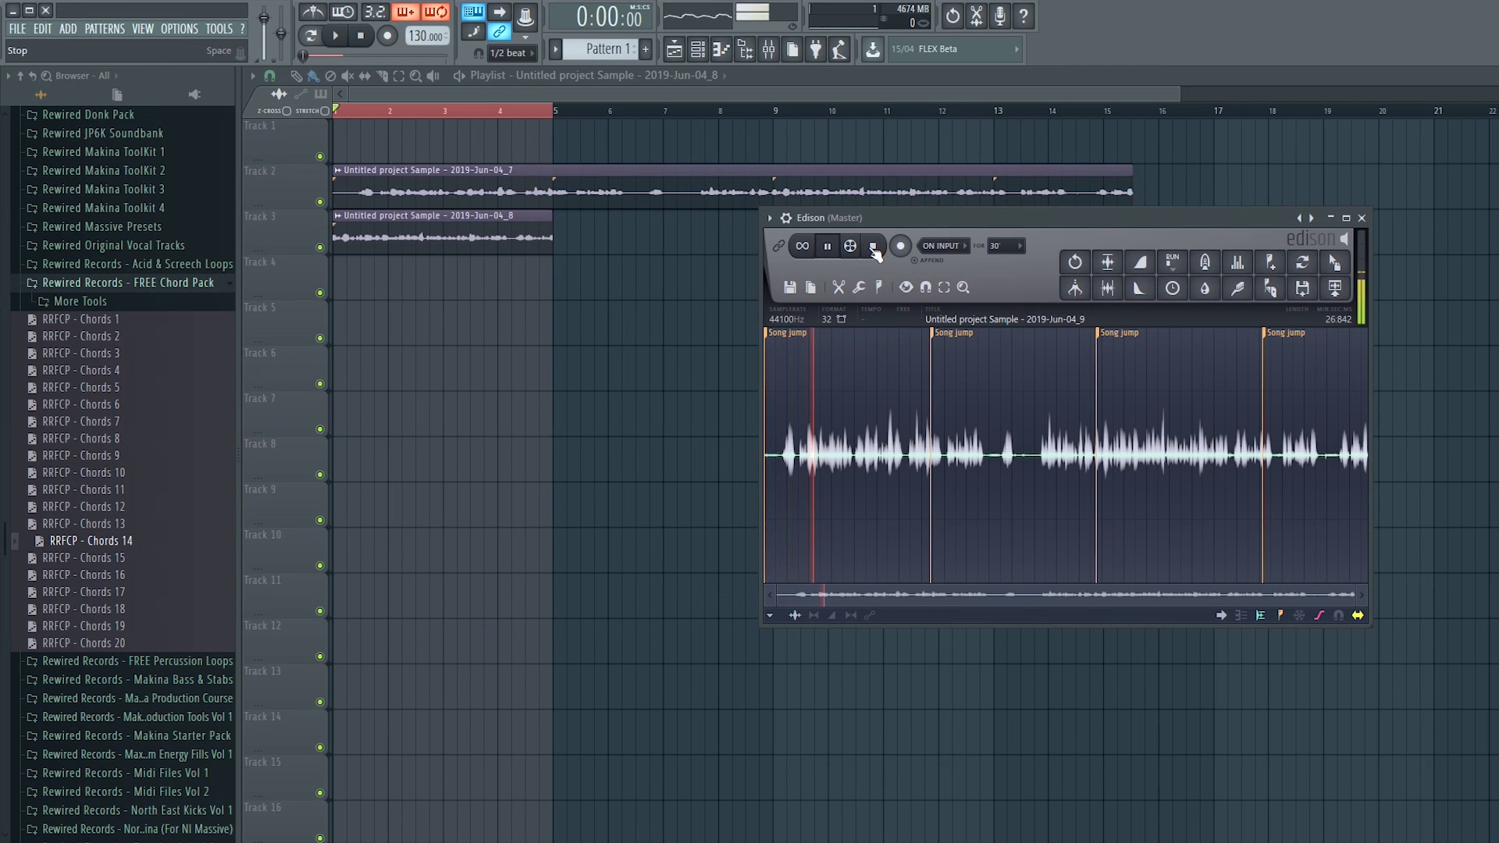